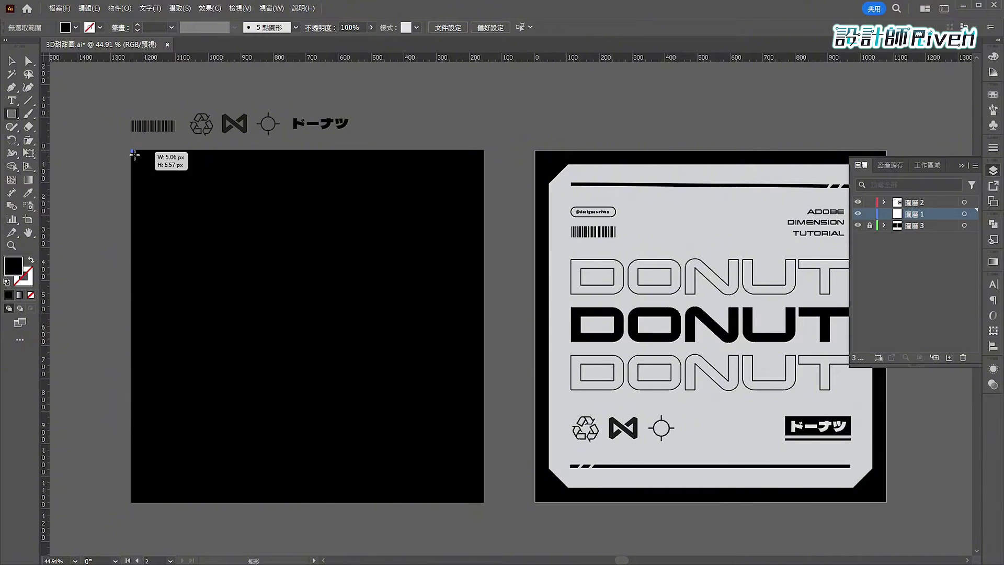
# Cover the empty artboard with a black 1080 px square and add a centred copy about 975 px wide in the reference design's light grey
pyautogui.moveTo(131, 151); pyautogui.dragTo(482, 501)
pyautogui.click(14, 63)
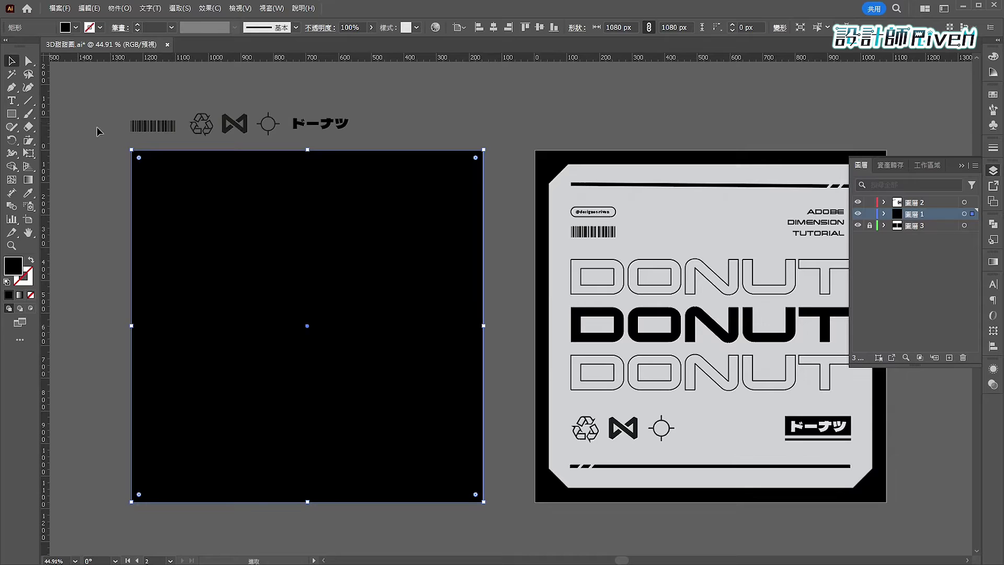
pyautogui.keyDown('alt'); pyautogui.keyDown('shift'); pyautogui.moveTo(130, 150); pyautogui.dragTo(148, 166); pyautogui.keyUp('shift'); pyautogui.keyUp('alt')
pyautogui.click(28, 194)
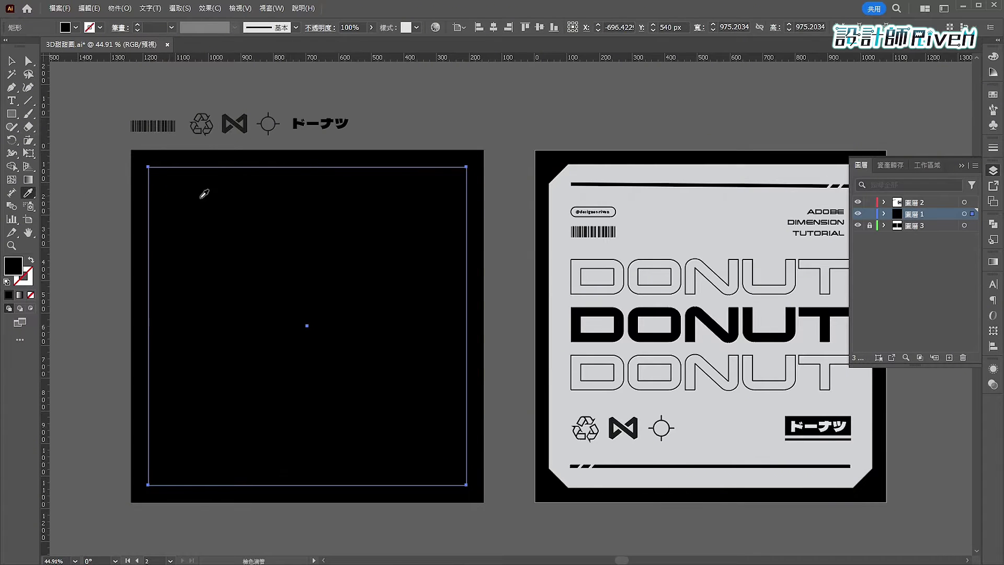
pyautogui.click(544, 200)
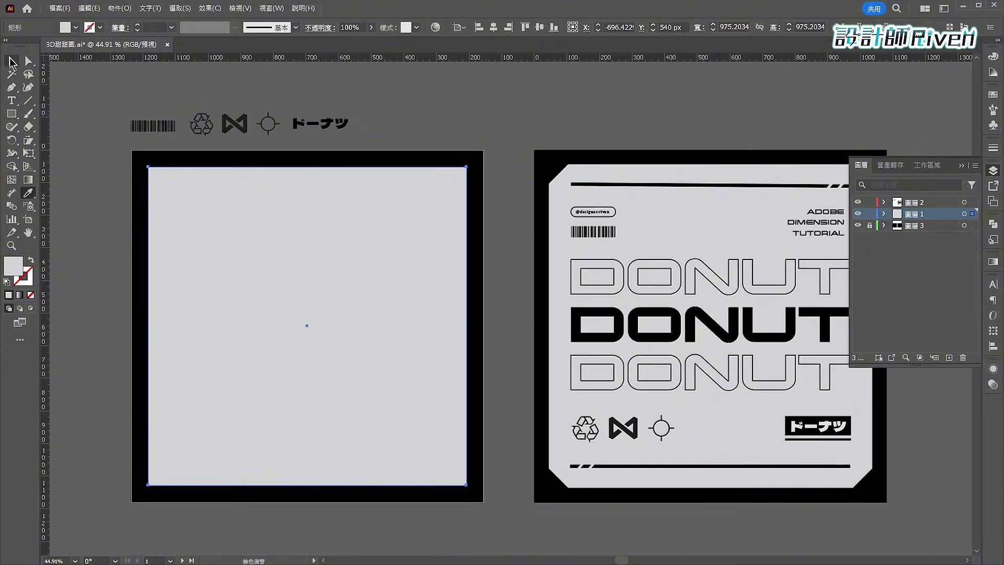
# Give all four corners of the grey square straight chamfers of about 85 px
pyautogui.press('v')
pyautogui.moveTo(156, 176); pyautogui.dragTo(176, 196)
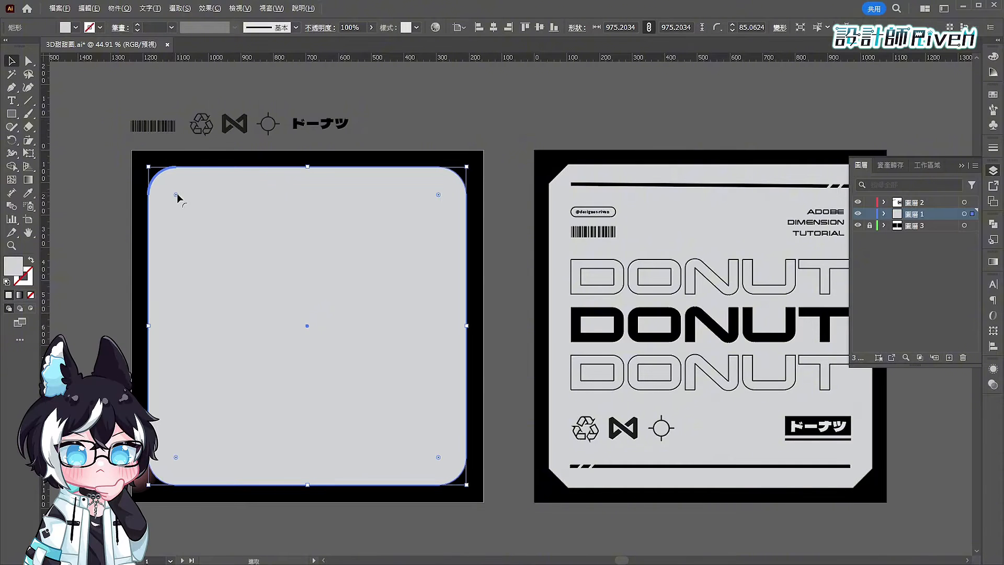
pyautogui.keyDown('alt'); pyautogui.click(176, 195); pyautogui.keyUp('alt')
pyautogui.keyDown('alt'); pyautogui.click(176, 195); pyautogui.keyUp('alt')
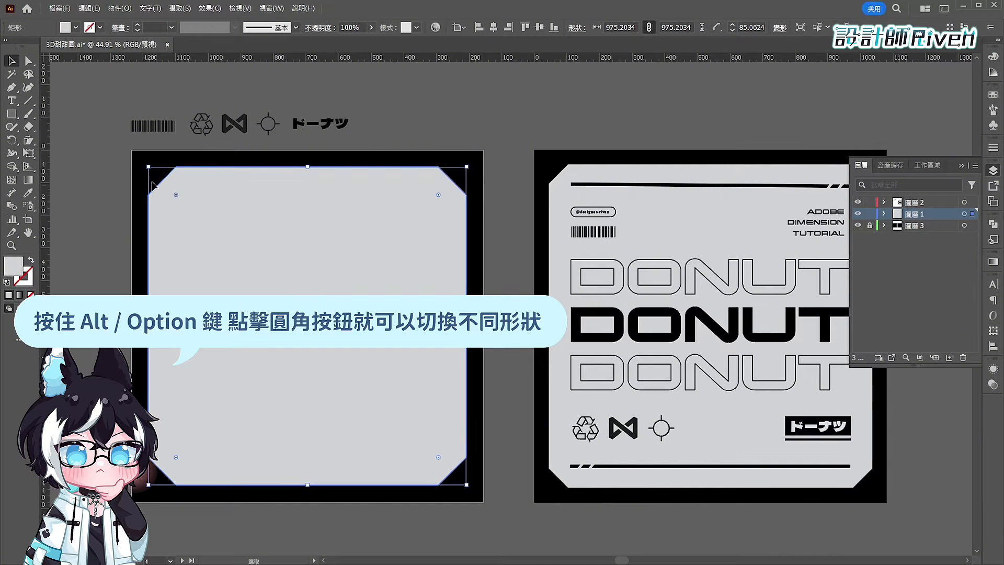
# Lock 圖層 1 and add the text DOUNT in Changeling Neo Bold on 圖層 2 over the grey panel
pyautogui.click(869, 214)
pyautogui.click(909, 204)
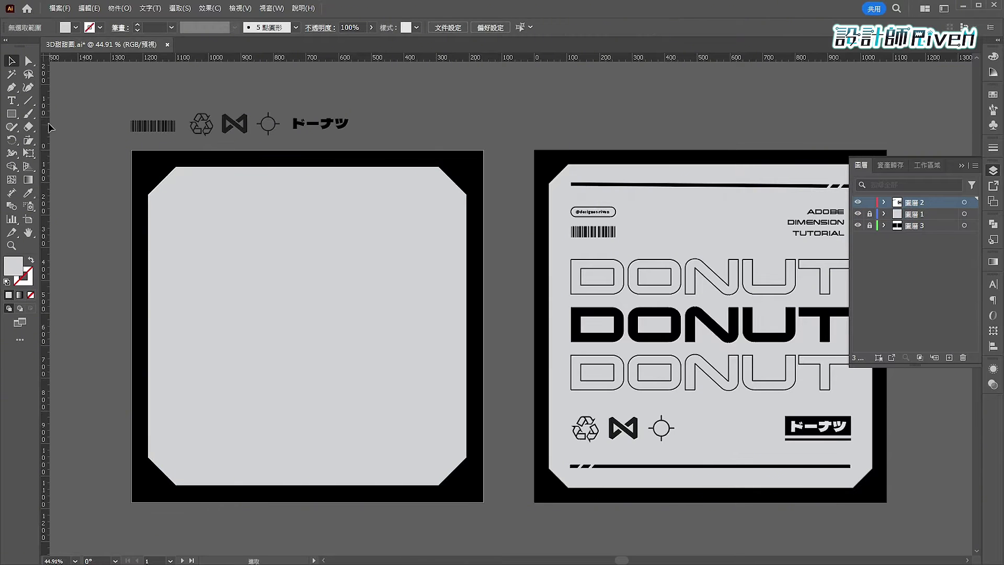
pyautogui.click(11, 100)
pyautogui.click(186, 285)
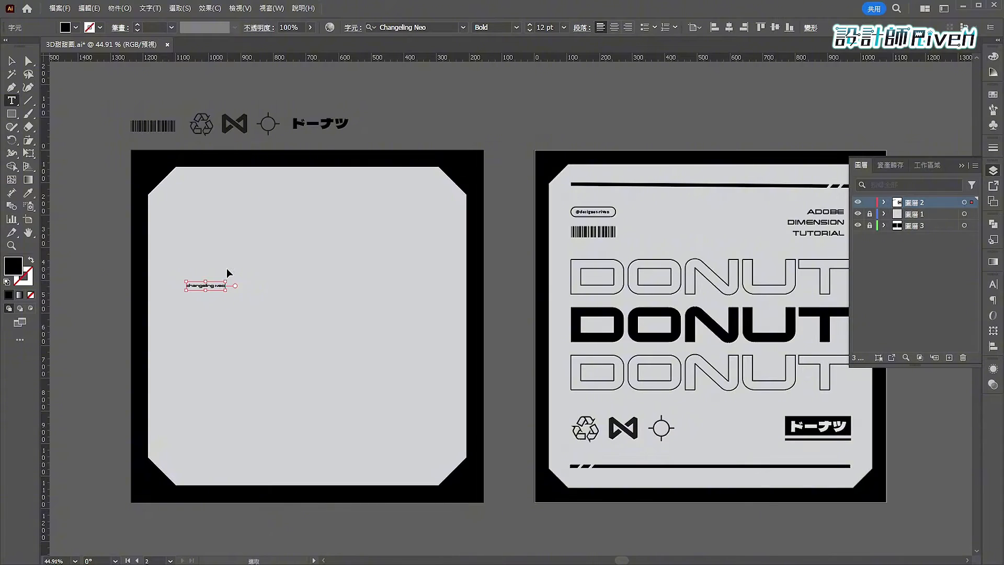
pyautogui.hotkey('ctrl', 'a')
pyautogui.press('BackSpace')
pyautogui.click(11, 61)
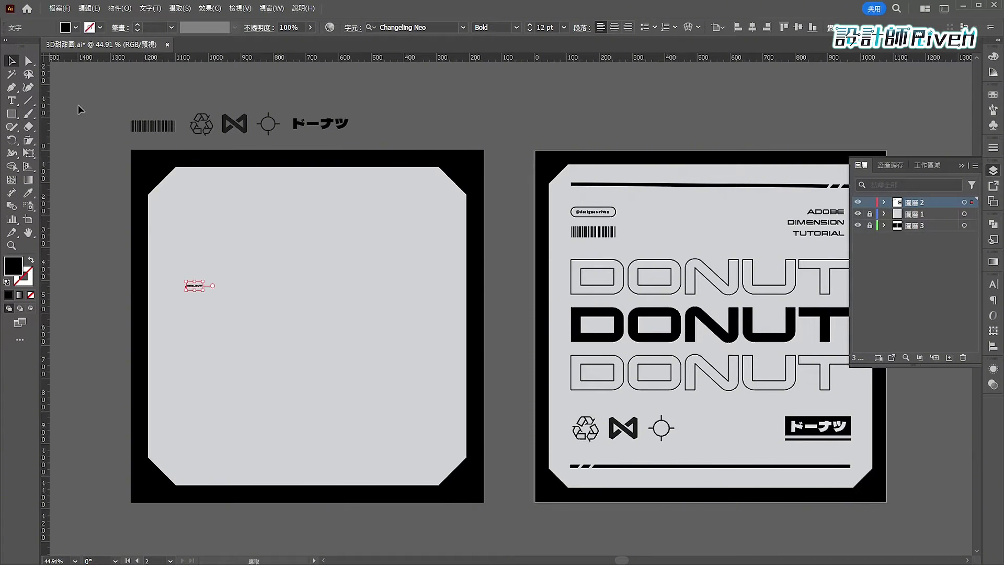
# Enlarge the DOUNT text to about 206 pt and duplicate it downward twice at equal spacing to form three stacked lines
pyautogui.moveTo(210, 288); pyautogui.dragTo(601, 415)
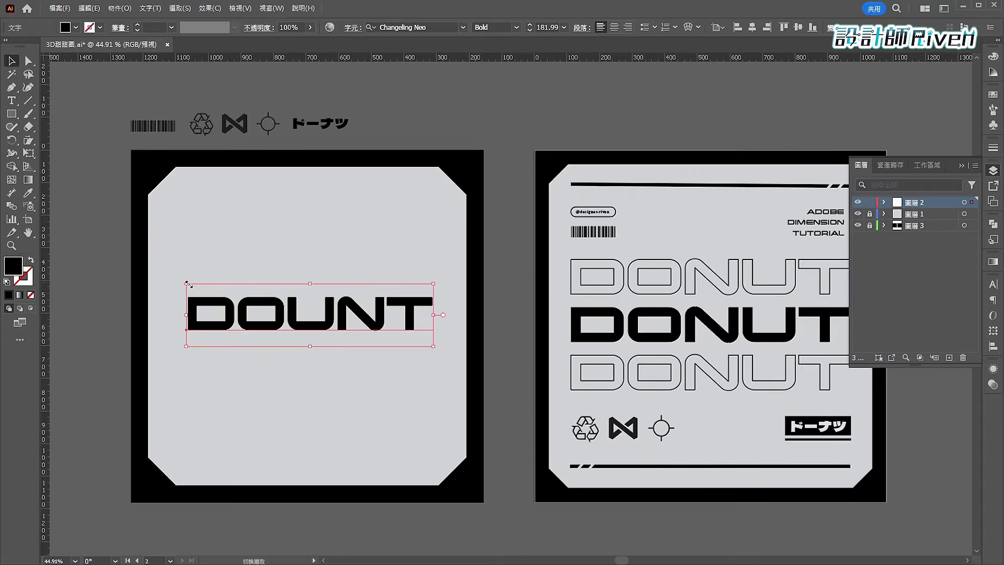
pyautogui.moveTo(187, 281); pyautogui.dragTo(161, 269)
pyautogui.moveTo(433, 347)
pyautogui.mouseDown()
pyautogui.moveTo(478, 359)
pyautogui.moveTo(440, 349)
pyautogui.mouseUp()
pyautogui.keyDown('alt'); pyautogui.moveTo(416, 317); pyautogui.dragTo(416, 356); pyautogui.keyUp('alt')
pyautogui.hotkey('ctrl', 'd')
# Group the three DOUNT lines and centre the group horizontally and vertically on the artboard
pyautogui.keyDown('shift'); pyautogui.click(378, 343); pyautogui.keyUp('shift')
pyautogui.keyDown('shift'); pyautogui.click(381, 315); pyautogui.keyUp('shift')
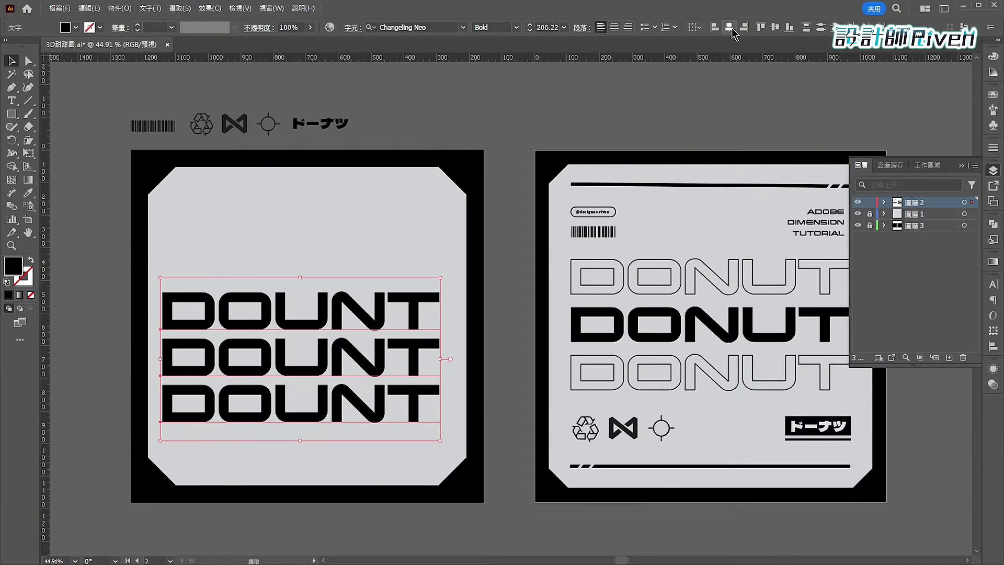
pyautogui.hotkey('ctrl', 'g')
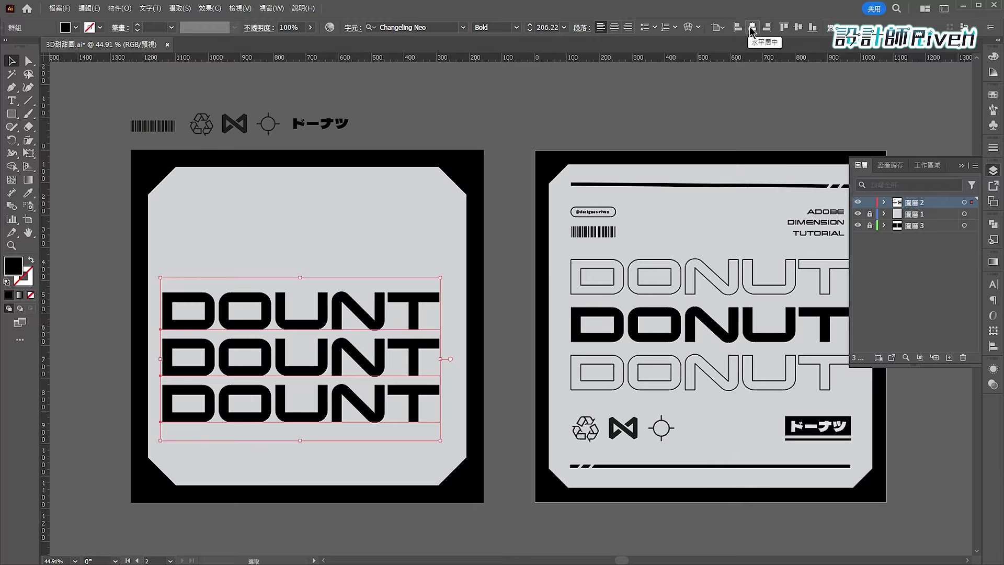
pyautogui.click(752, 28)
pyautogui.click(799, 27)
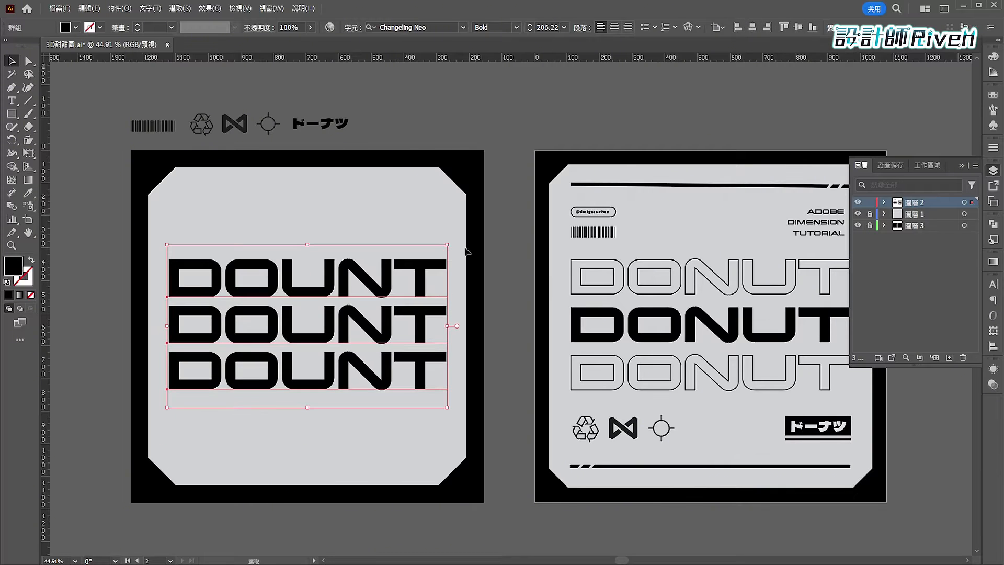
# Inside the group, turn the upper and lower DOUNT lines into unfilled outlines with a 2 pt black stroke
pyautogui.doubleClick(208, 295)
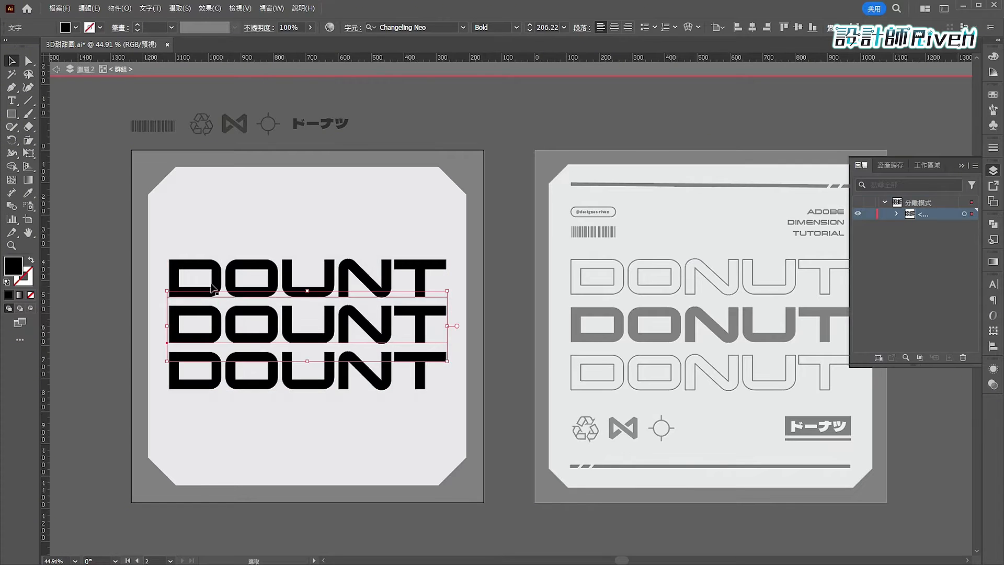
pyautogui.click(32, 261)
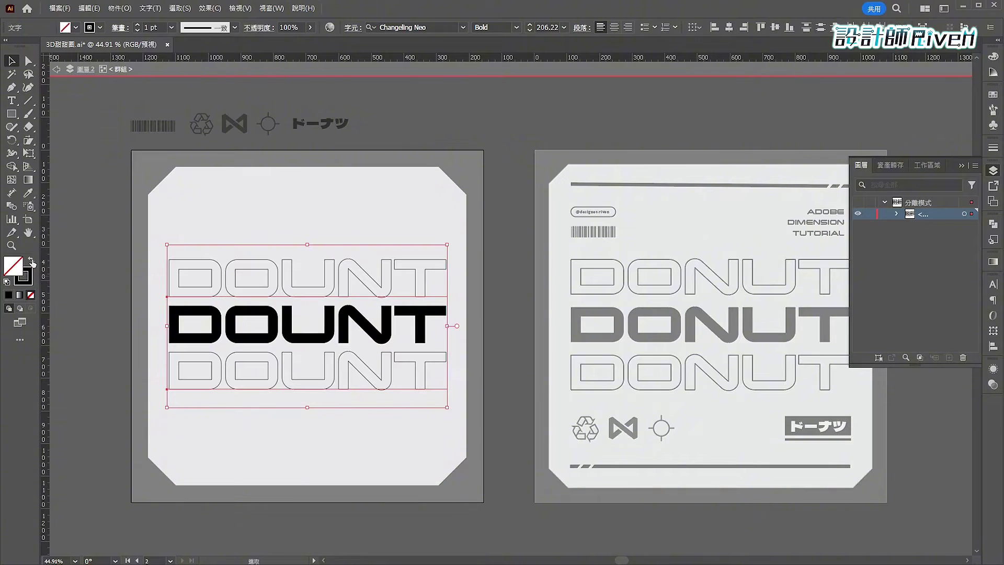
pyautogui.click(137, 25)
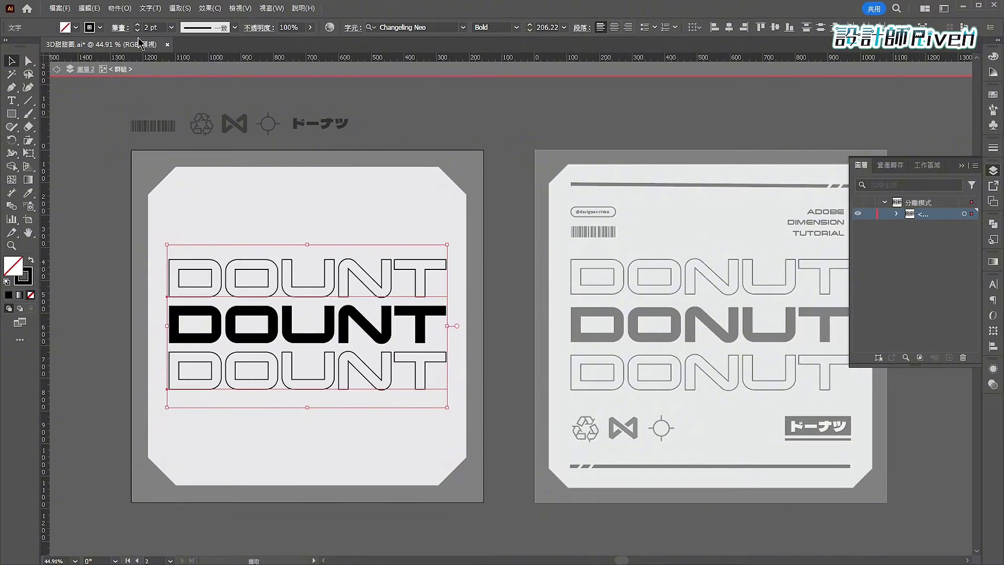
pyautogui.doubleClick(84, 182)
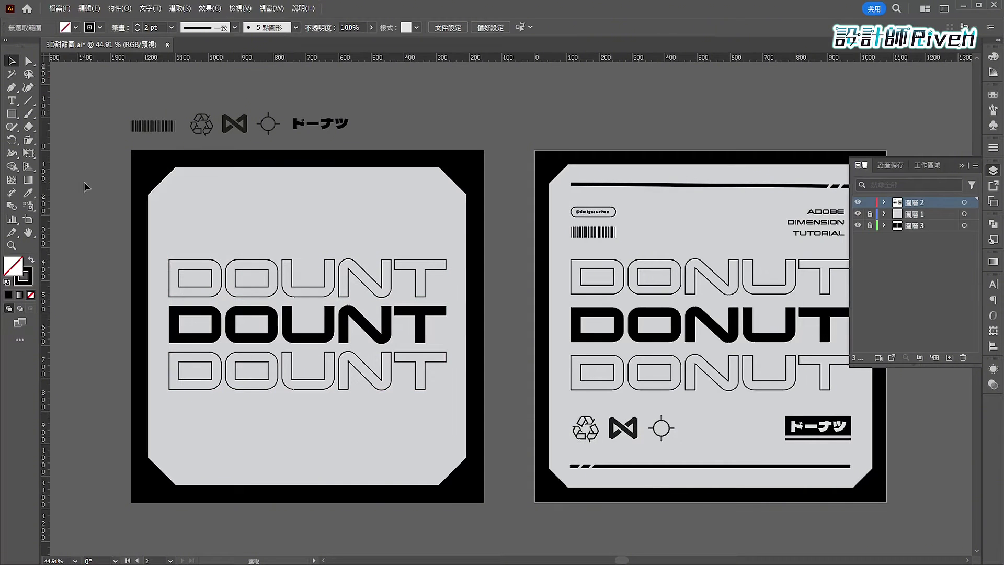
# Draw a filled black bar about 849 px by 15.5 px above the text, matching the text's width
pyautogui.keyDown('ctrl'); pyautogui.moveTo(164, 180); pyautogui.dragTo(253, 251); pyautogui.keyUp('ctrl')
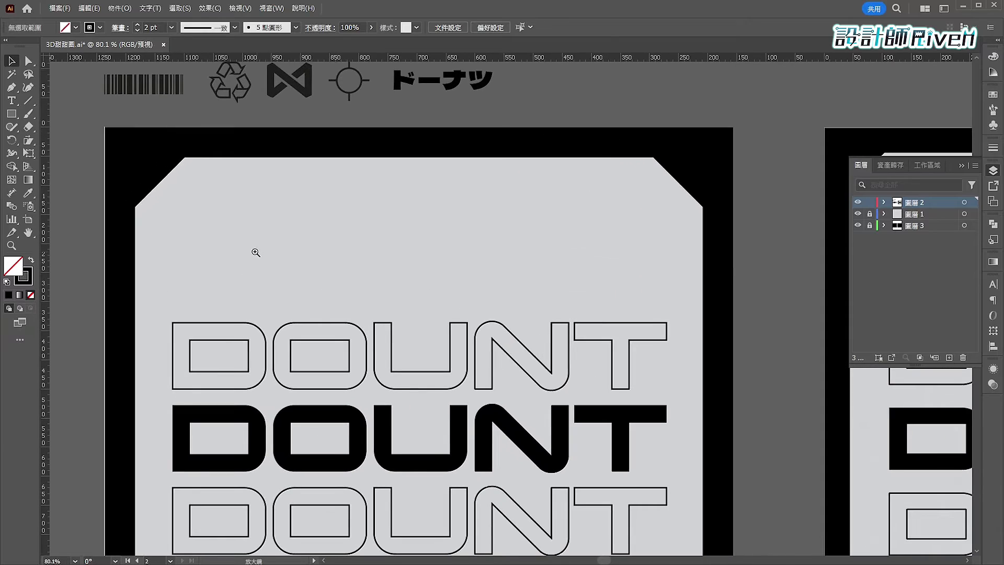
pyautogui.click(11, 116)
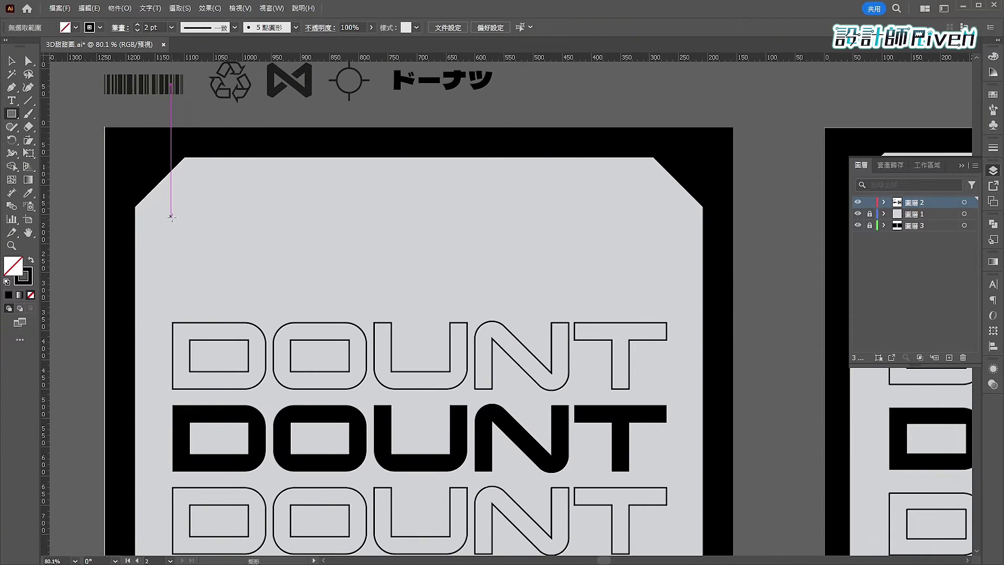
pyautogui.moveTo(173, 219)
pyautogui.mouseDown()
pyautogui.moveTo(691, 238)
pyautogui.moveTo(667, 238)
pyautogui.moveTo(667, 228)
pyautogui.mouseUp()
pyautogui.click(30, 260)
pyautogui.click(12, 61)
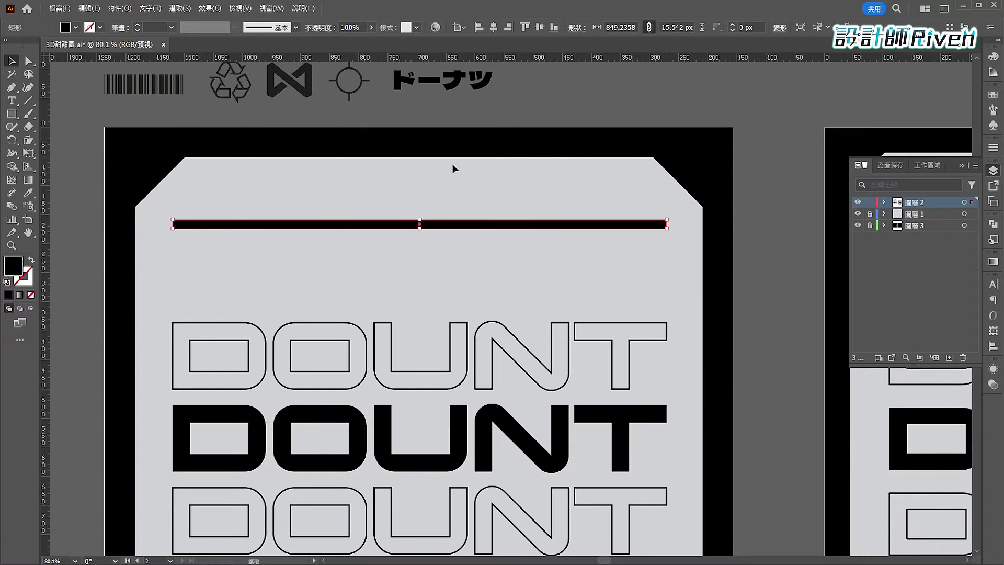
# Draw a narrow rectangle about 19 px by 55 px across the bar near its right end and shear it by 30°
pyautogui.click(571, 198)
pyautogui.press('m')
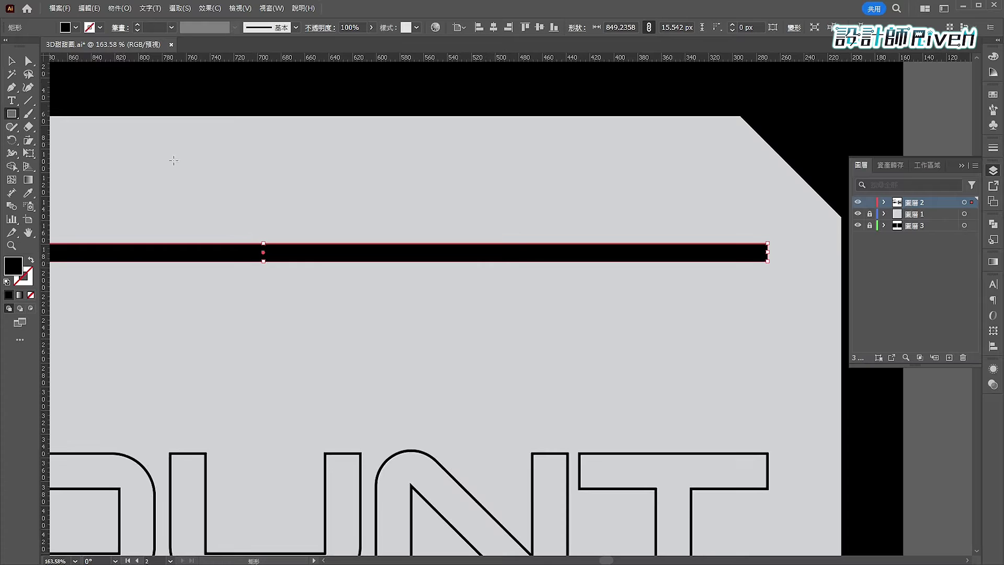
pyautogui.moveTo(514, 222); pyautogui.dragTo(538, 287)
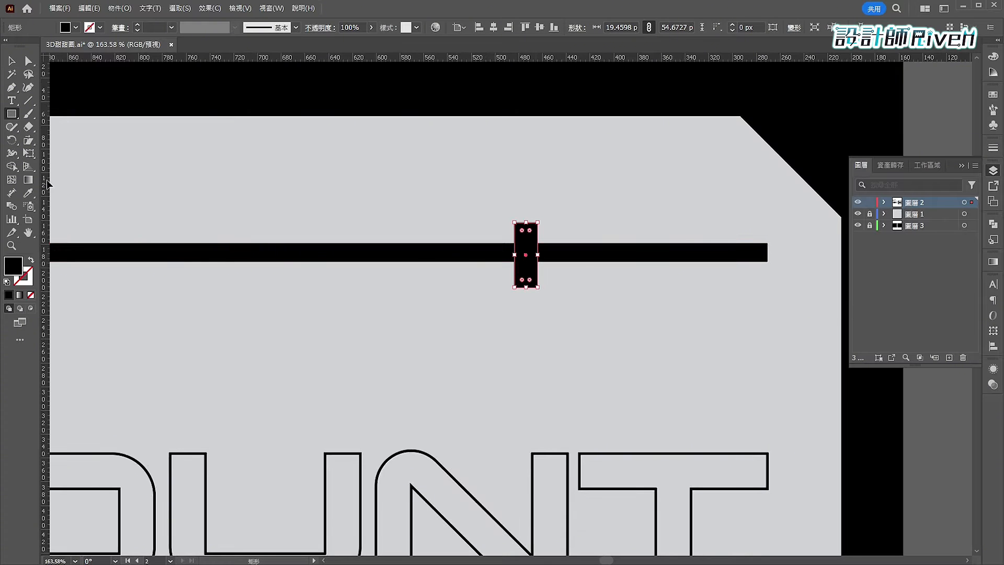
pyautogui.keyDown('alt'); pyautogui.click(28, 140); pyautogui.keyUp('alt')
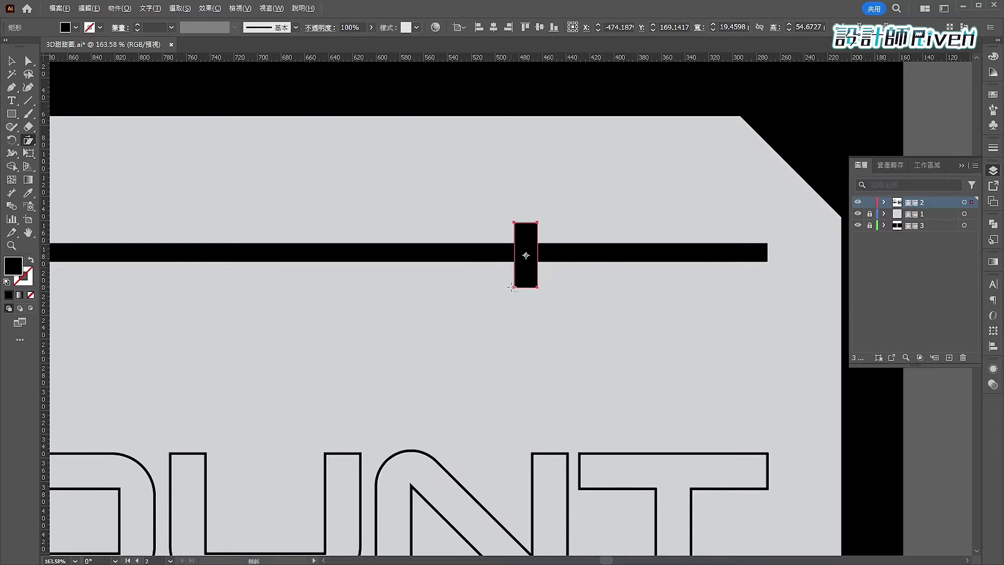
pyautogui.keyDown('alt'); pyautogui.click(514, 286); pyautogui.keyUp('alt')
pyautogui.write('30')
pyautogui.click(529, 369)
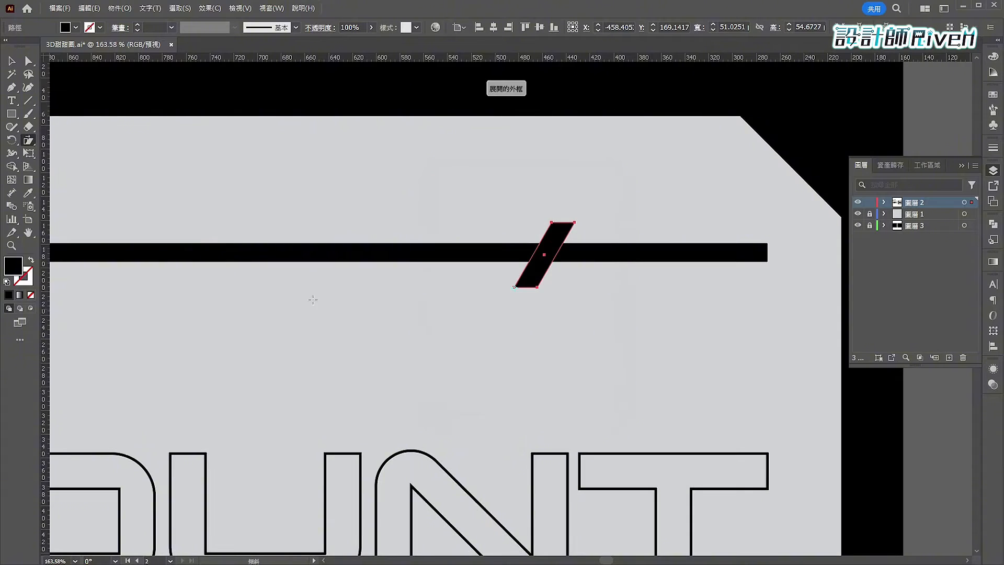
pyautogui.click(12, 62)
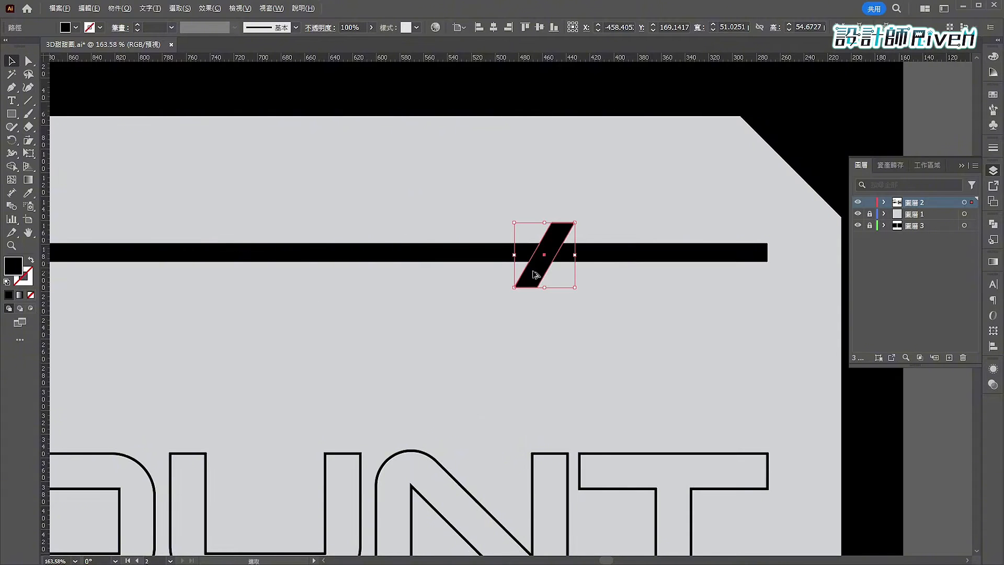
# Duplicate the slanted shape alongside itself and subtract both slashes from the black bar
pyautogui.keyDown('alt'); pyautogui.moveTo(532, 278); pyautogui.dragTo(591, 282); pyautogui.keyUp('alt')
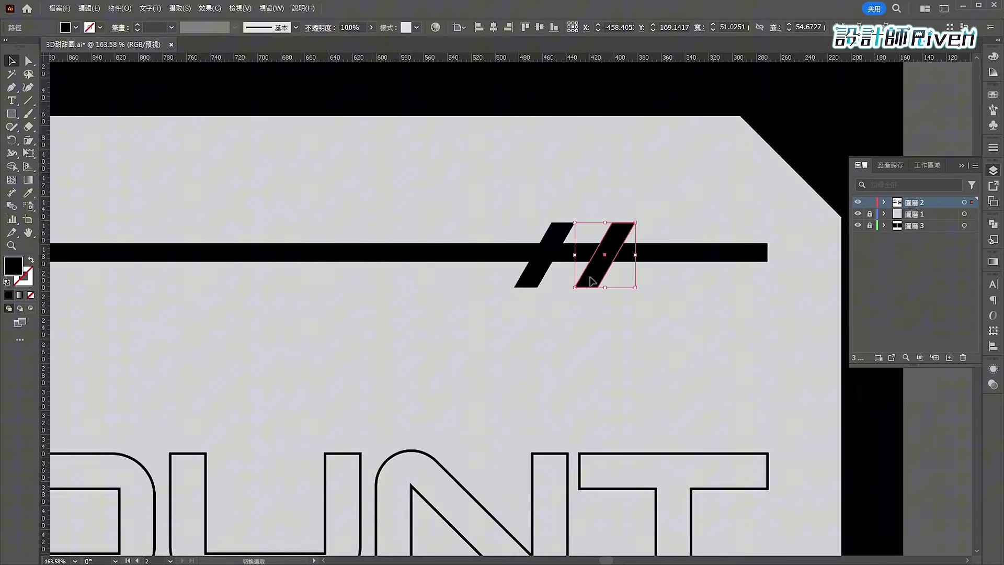
pyautogui.keyDown('shift'); pyautogui.click(525, 283); pyautogui.keyUp('shift')
pyautogui.keyDown('shift'); pyautogui.click(479, 252); pyautogui.keyUp('shift')
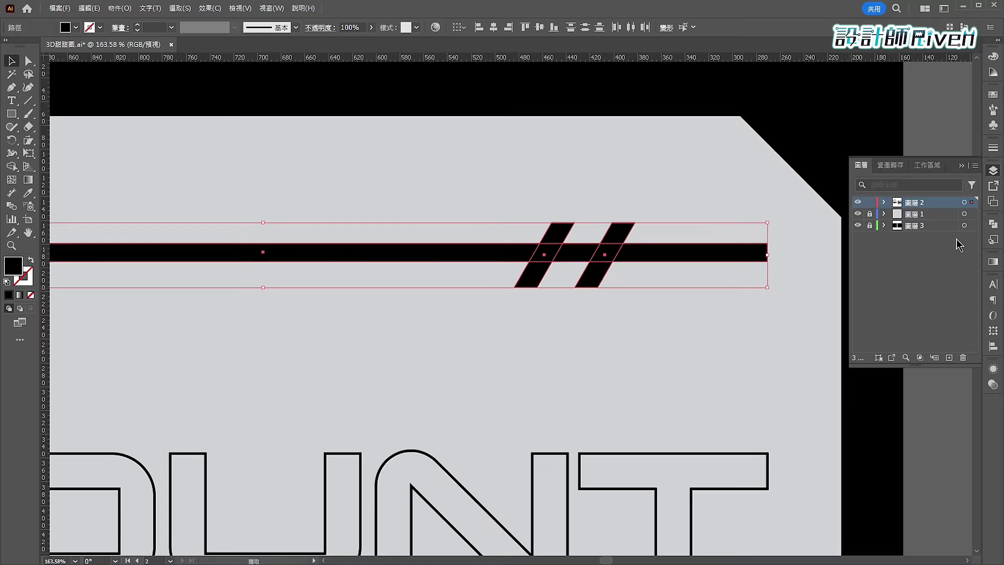
pyautogui.click(993, 225)
pyautogui.click(884, 249)
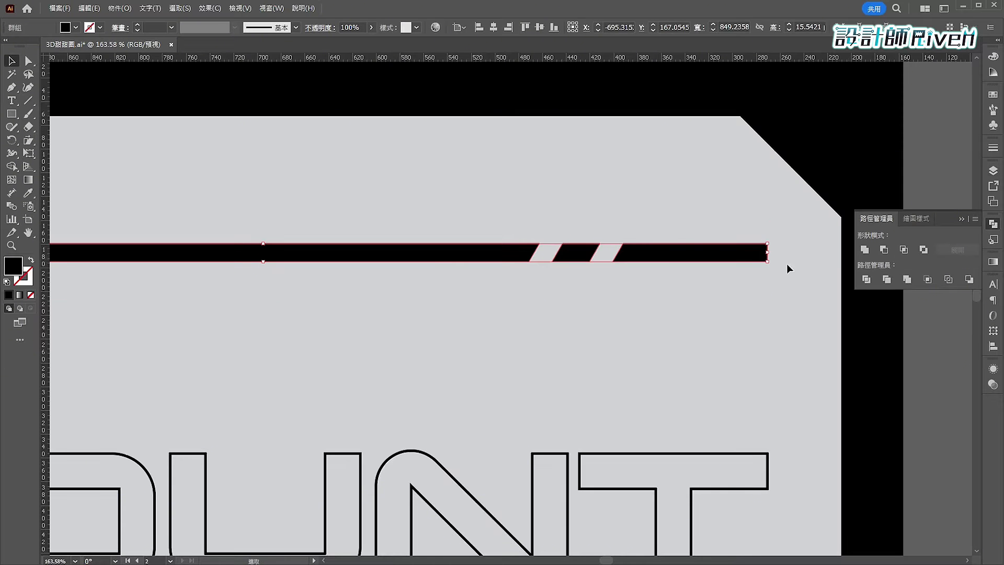
pyautogui.click(676, 303)
# Shift the anchor points around the two slanted gaps so they sit closer to the bar's right end
pyautogui.keyDown('ctrl'); pyautogui.moveTo(619, 307); pyautogui.dragTo(277, 211); pyautogui.keyUp('ctrl')
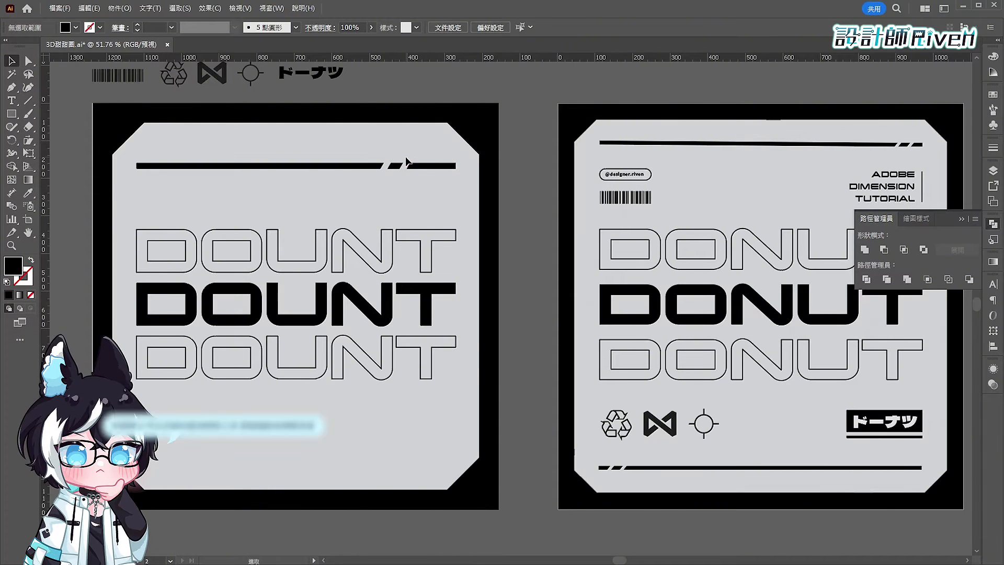
pyautogui.press('a')
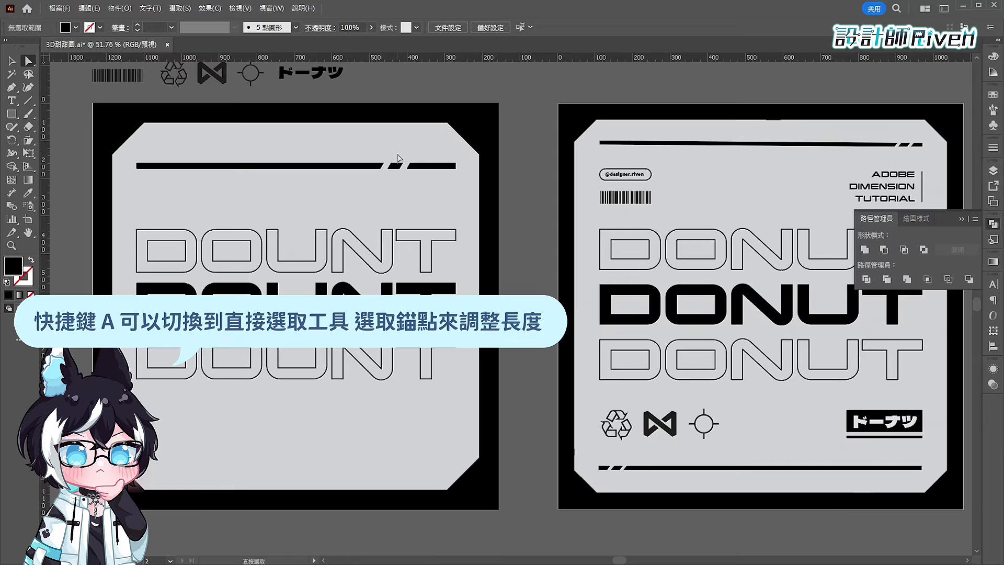
pyautogui.moveTo(413, 176); pyautogui.dragTo(438, 168)
pyautogui.moveTo(374, 153); pyautogui.dragTo(419, 172)
pyautogui.click(414, 193)
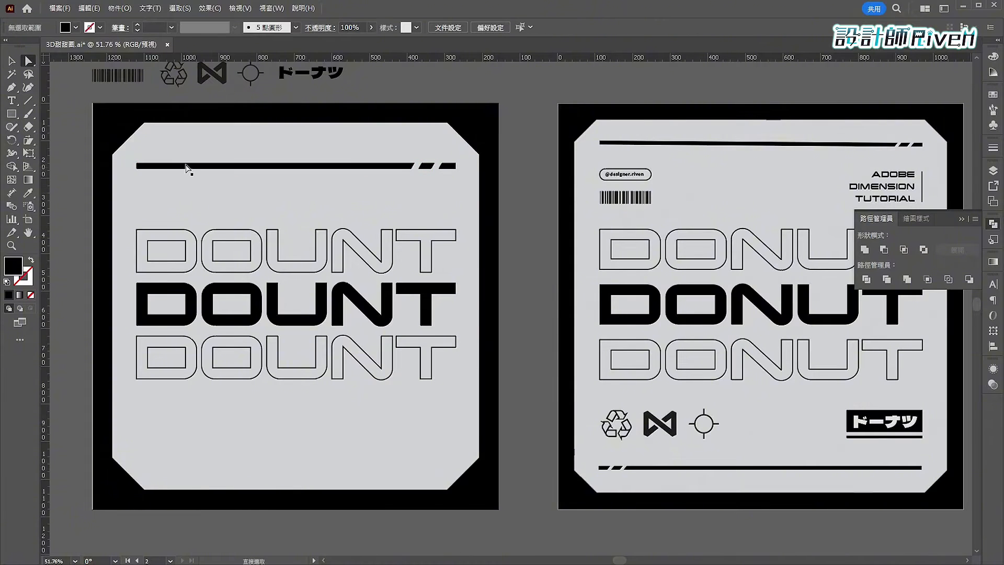
# Thin the slashed bar to about 7.8 px, raise it, and place a copy rotated 180° near the panel's lower edge
pyautogui.press('v')
pyautogui.click(238, 166)
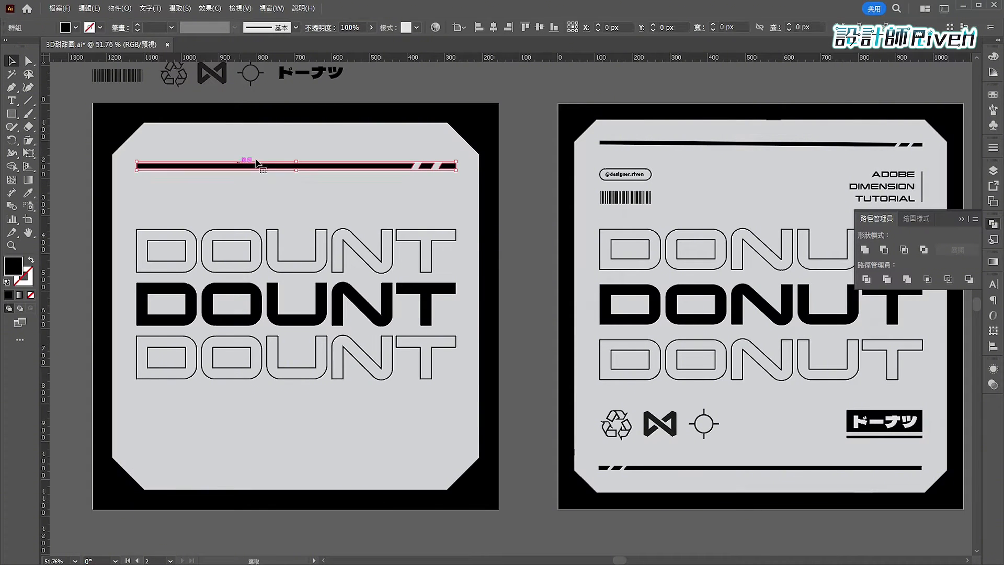
pyautogui.moveTo(298, 169); pyautogui.dragTo(223, 463)
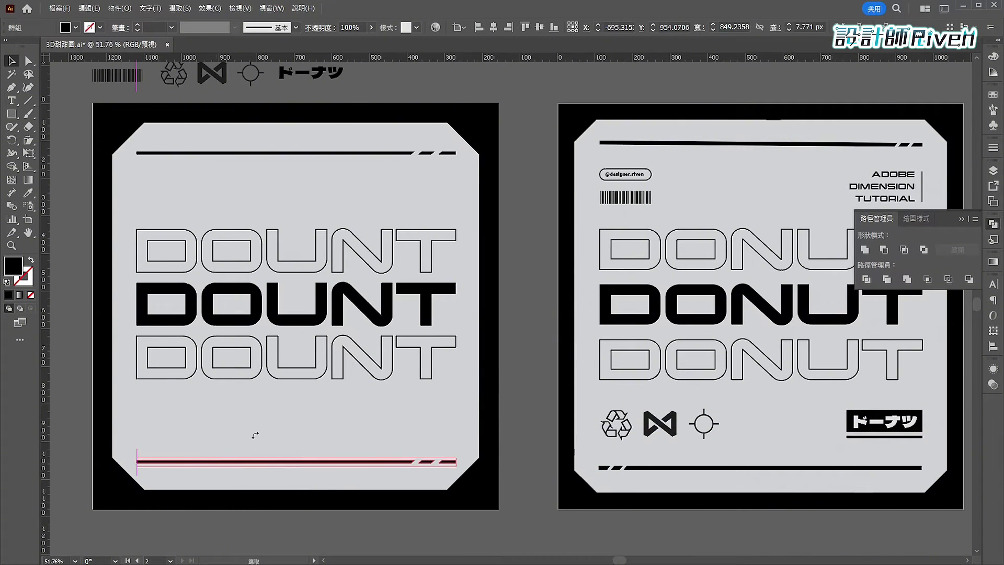
pyautogui.keyDown('shift'); pyautogui.moveTo(254, 435); pyautogui.dragTo(475, 469); pyautogui.keyUp('shift')
pyautogui.click(512, 393)
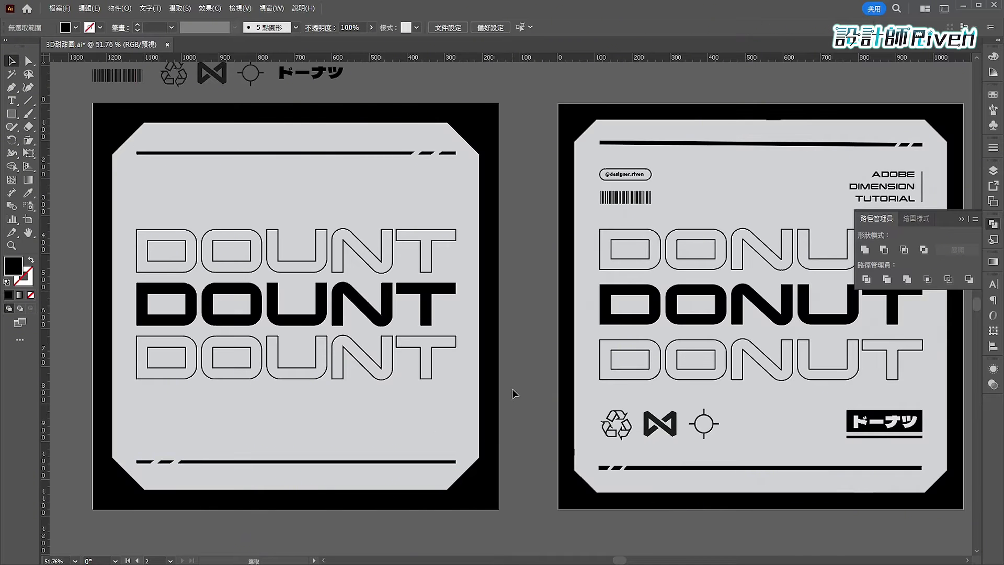
# Move the barcode into the panel between the upper slashed bar and the title, near the title's left edge, and group it
pyautogui.moveTo(146, 146); pyautogui.dragTo(171, 186)
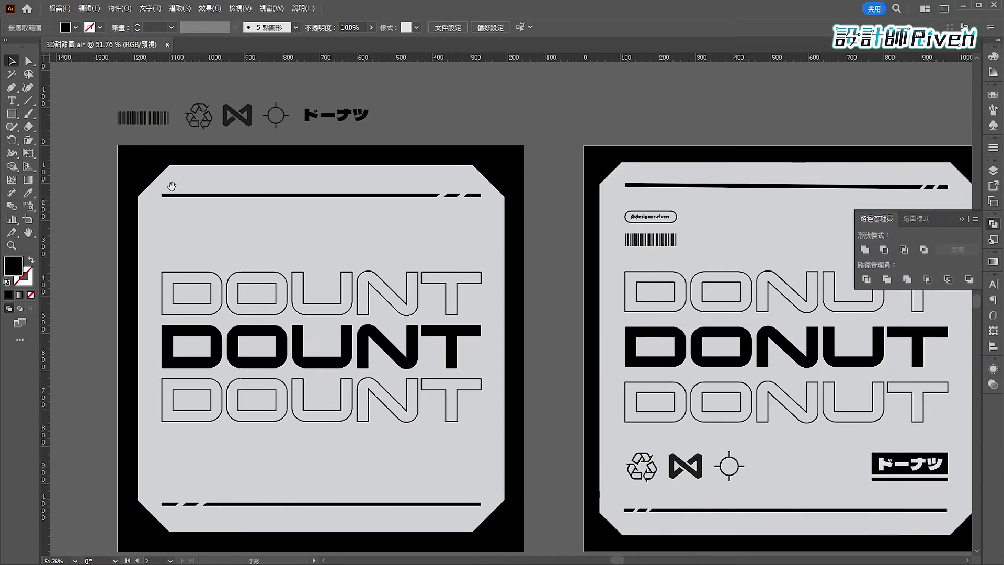
pyautogui.click(142, 118)
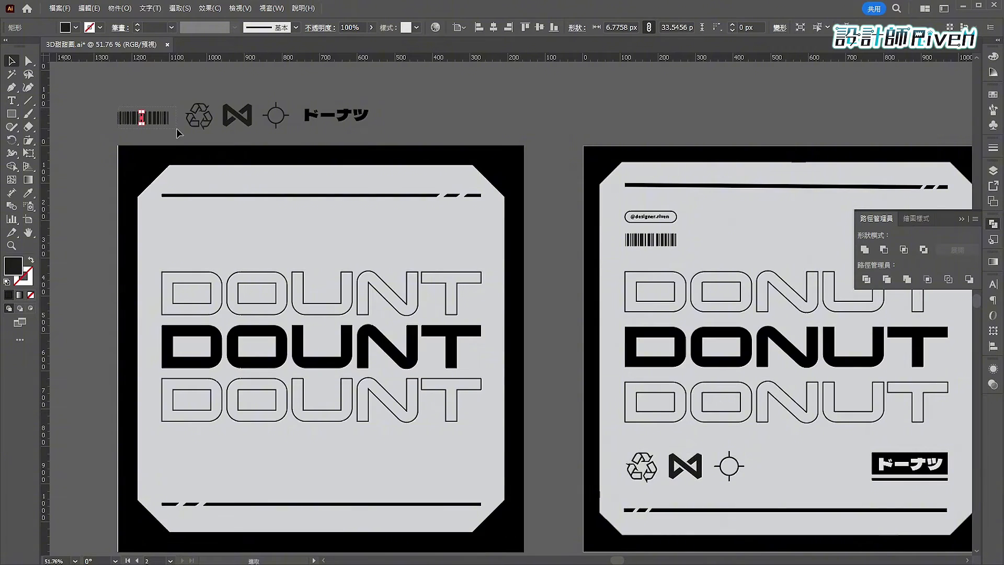
pyautogui.moveTo(177, 127); pyautogui.dragTo(189, 249)
pyautogui.hotkey('ctrl', 'g')
# Add vertical guides at both side edges of the title text and align the barcode to the left guide
pyautogui.moveTo(46, 214); pyautogui.dragTo(163, 212)
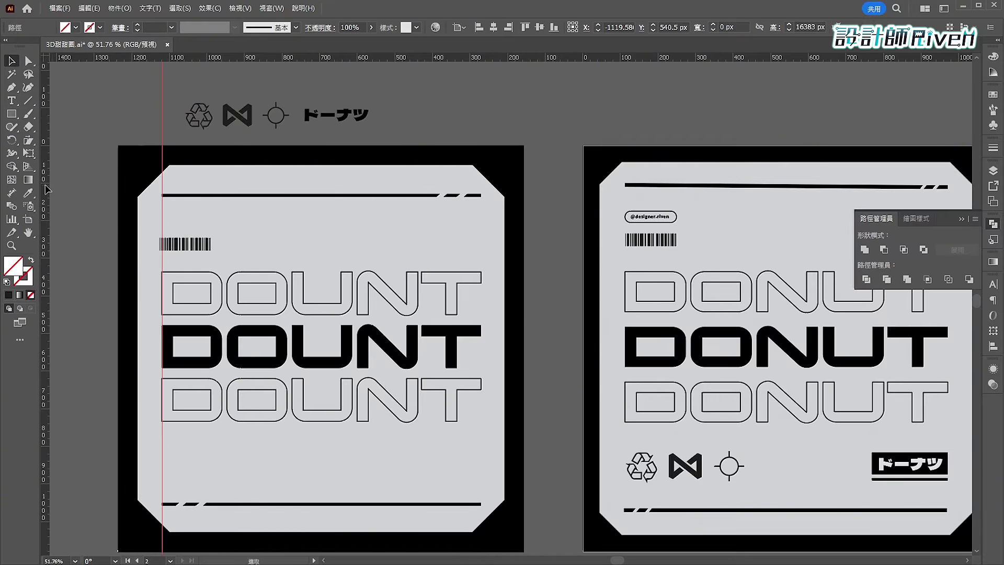
pyautogui.moveTo(45, 185); pyautogui.dragTo(481, 269)
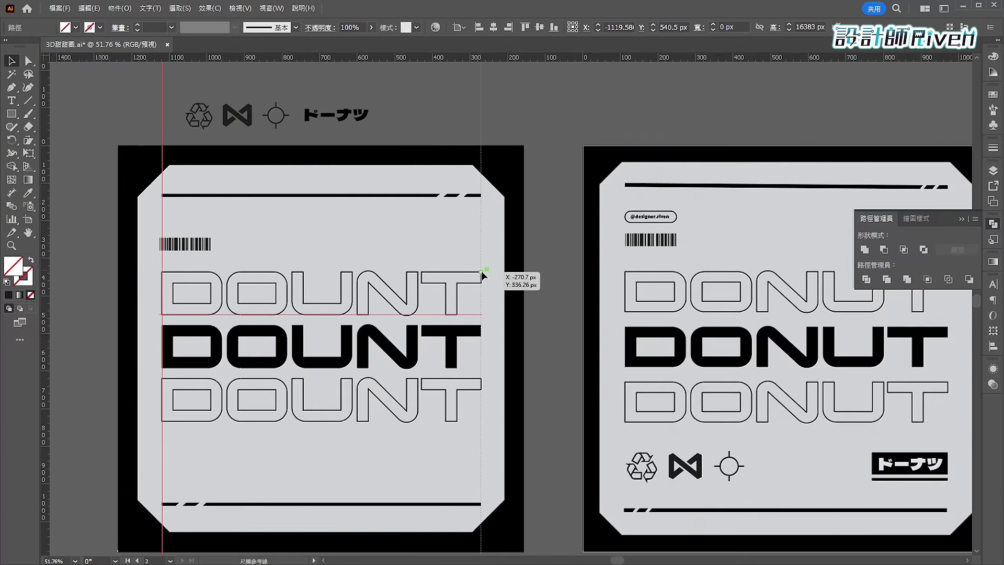
pyautogui.click(194, 246)
pyautogui.moveTo(195, 245); pyautogui.dragTo(198, 246)
pyautogui.click(191, 232)
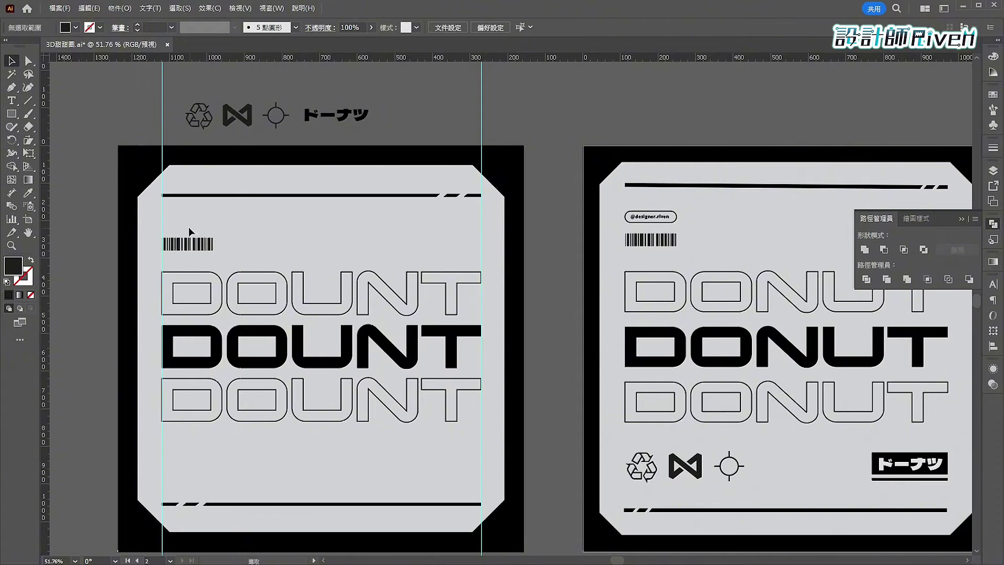
# Draw a fully rounded rectangle about 135 px by 31 px above the barcode, styled with the outlined title's 2 pt black stroke and no fill
pyautogui.moveTo(166, 210); pyautogui.dragTo(291, 305)
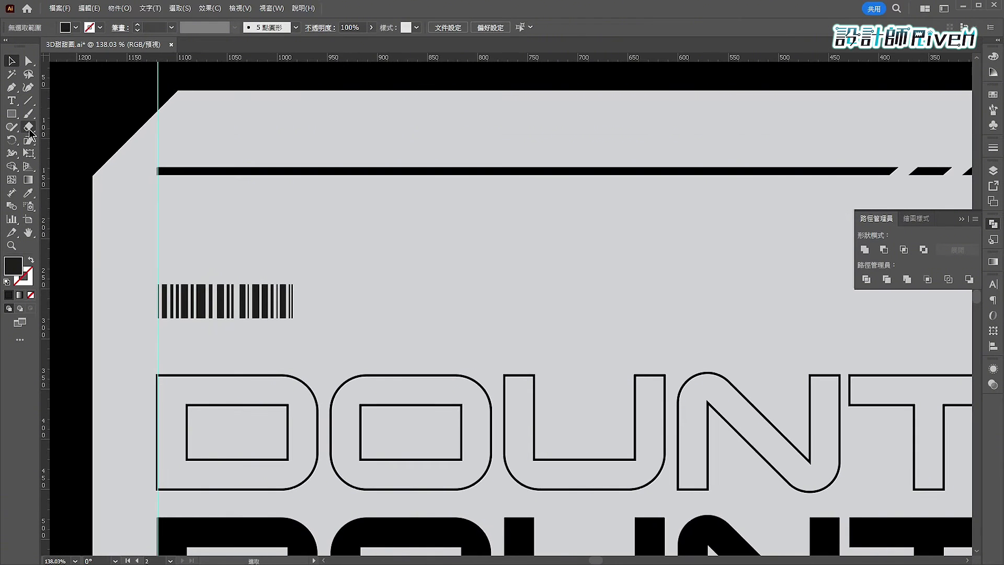
pyautogui.click(11, 114)
pyautogui.click(15, 121)
pyautogui.click(57, 128)
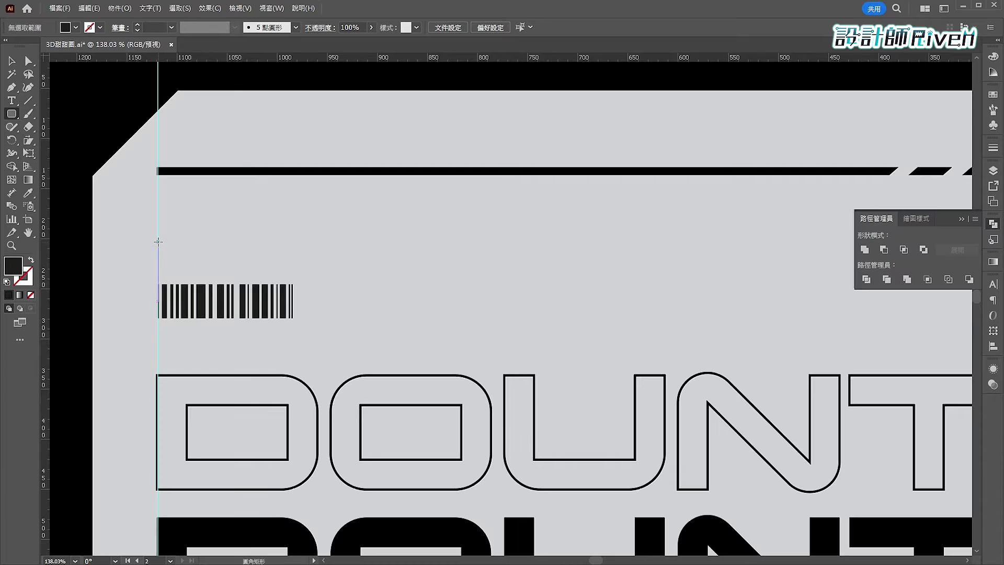
pyautogui.moveTo(158, 238); pyautogui.dragTo(293, 268)
pyautogui.press('v')
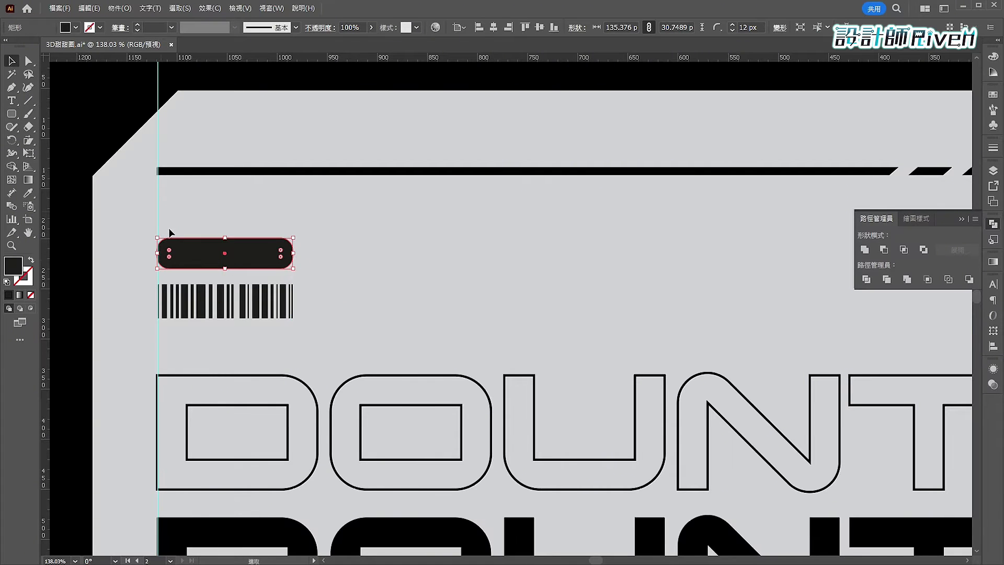
pyautogui.moveTo(169, 251); pyautogui.dragTo(209, 259)
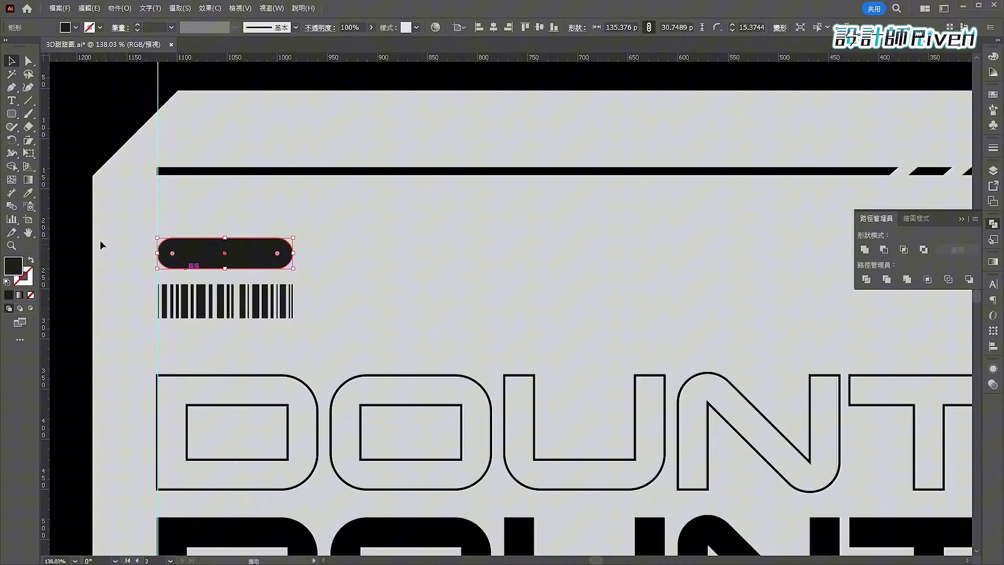
pyautogui.click(28, 195)
pyautogui.hotkey('shift', 'x')
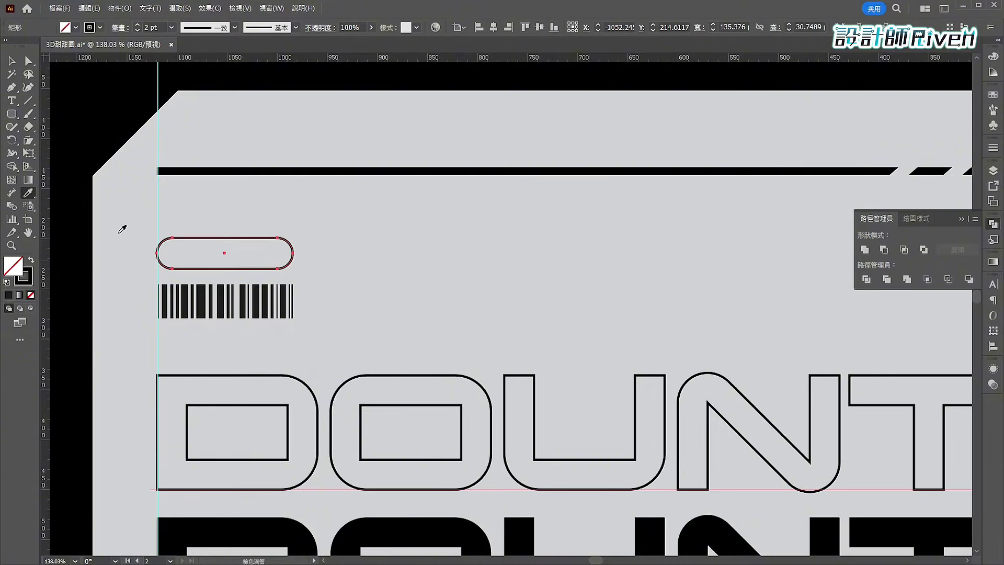
pyautogui.click(11, 100)
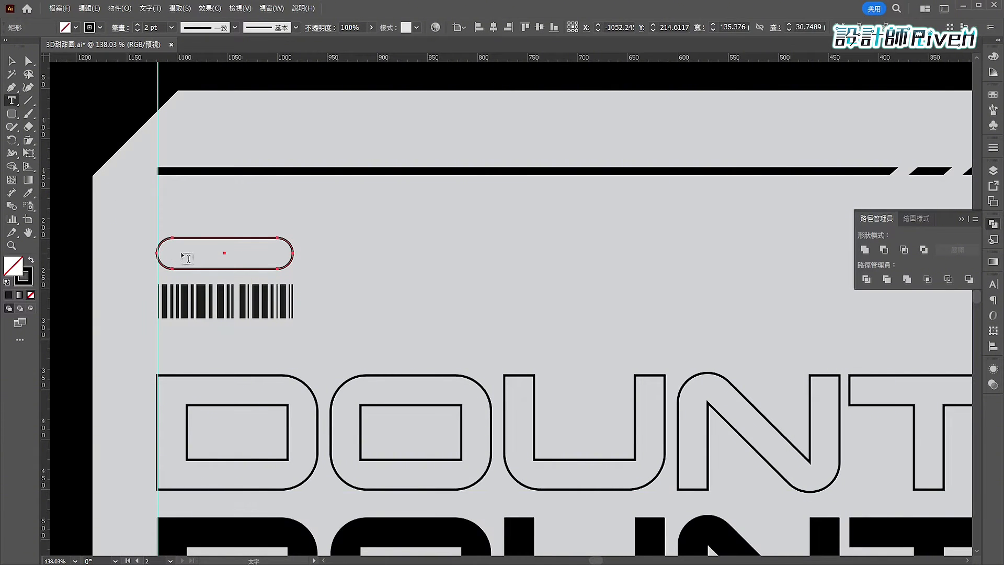
pyautogui.click(181, 219)
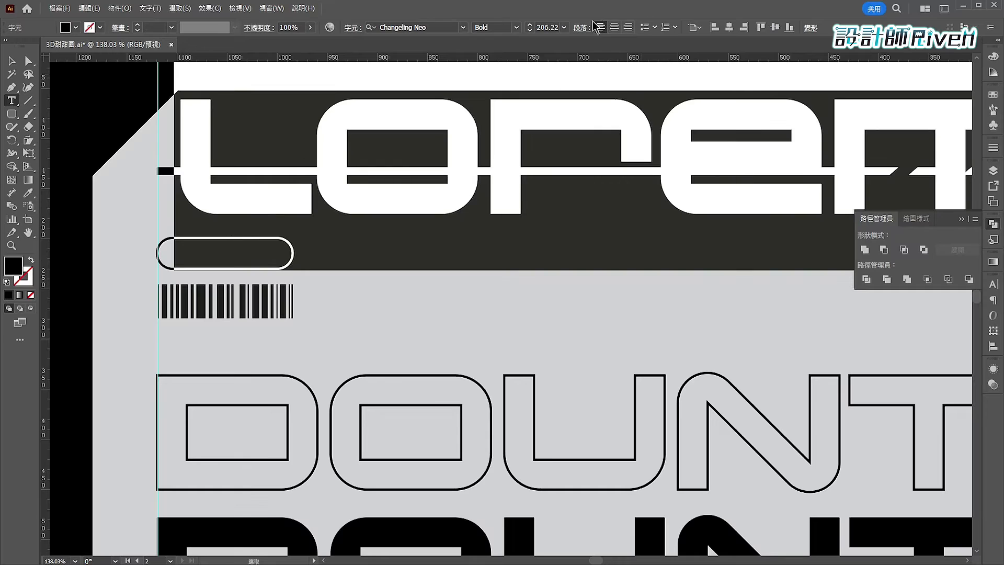
pyautogui.click(564, 27)
pyautogui.click(582, 100)
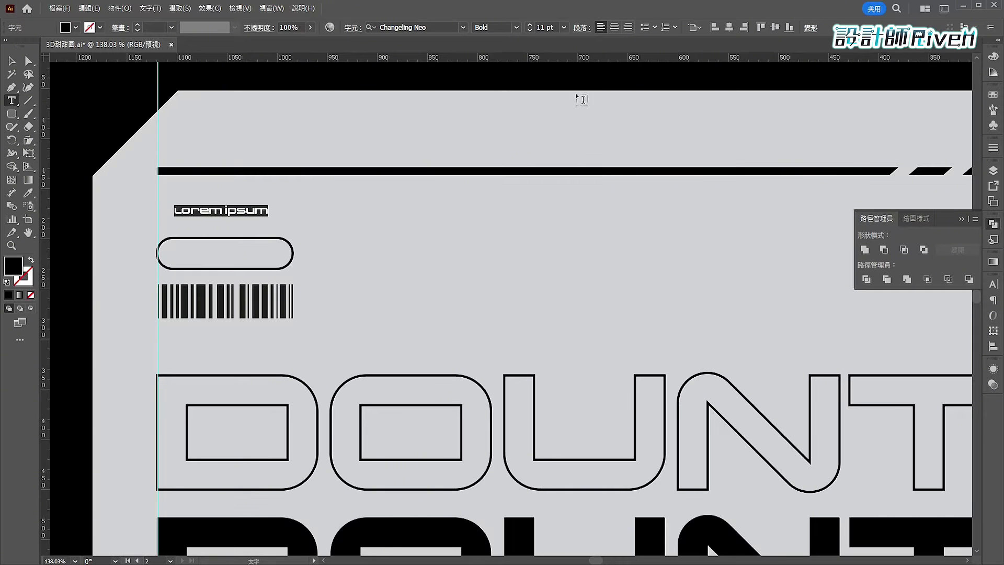
pyautogui.write('@ㄎ')
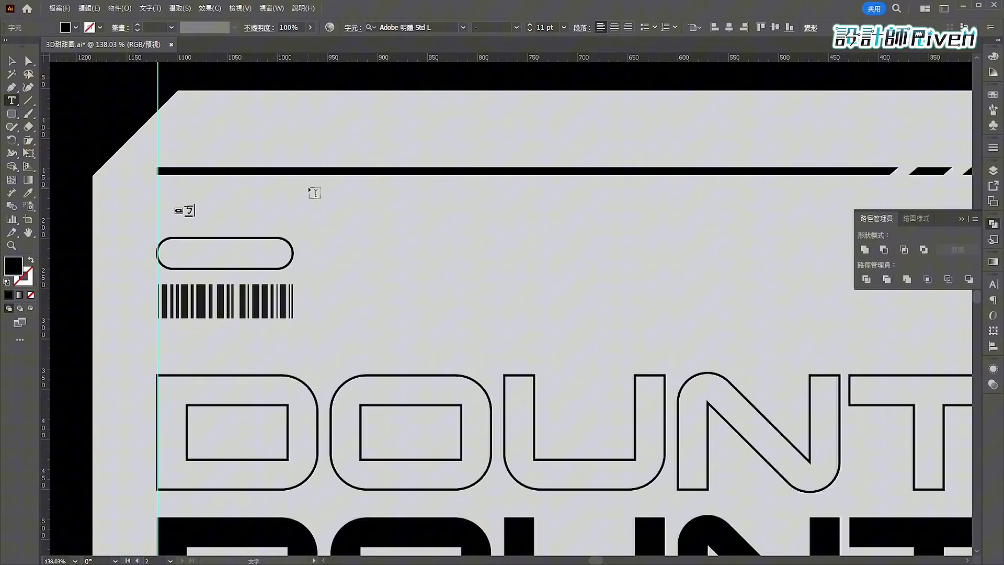
pyautogui.press('BackSpace')
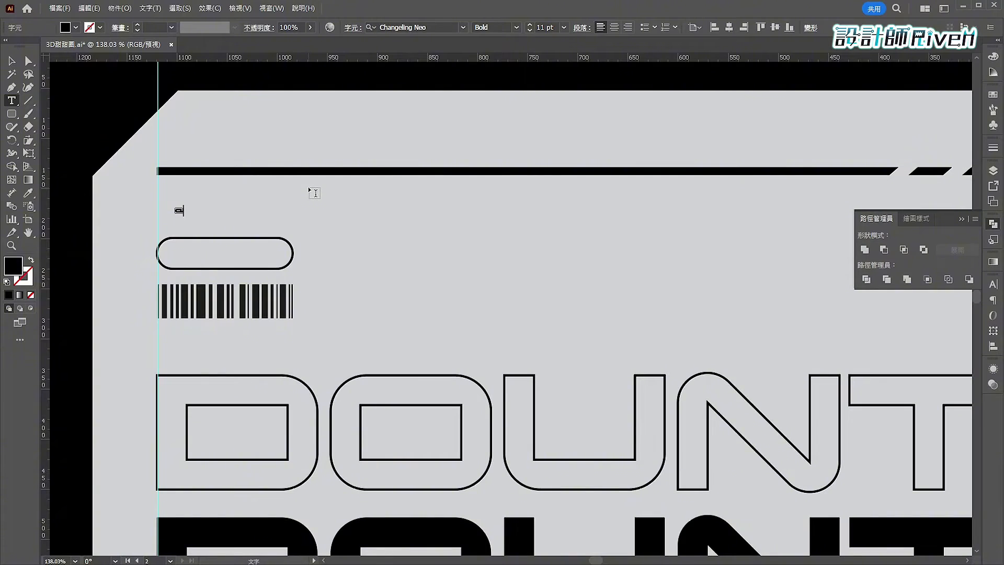
pyautogui.write('designer.riven')
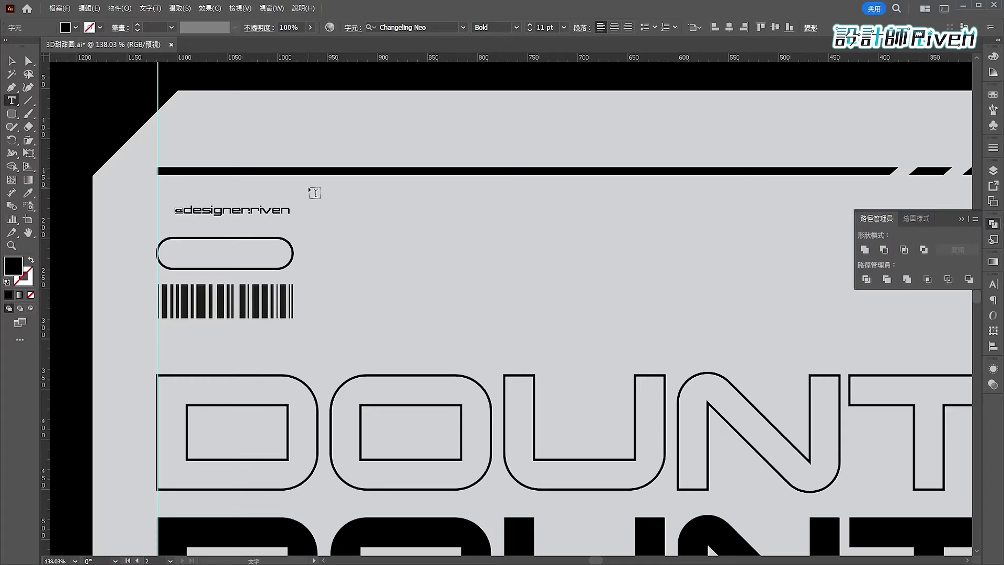
# Change the font of the handle text above the pill outline to Bahnschrift
pyautogui.hotkey('ctrl', 'a')
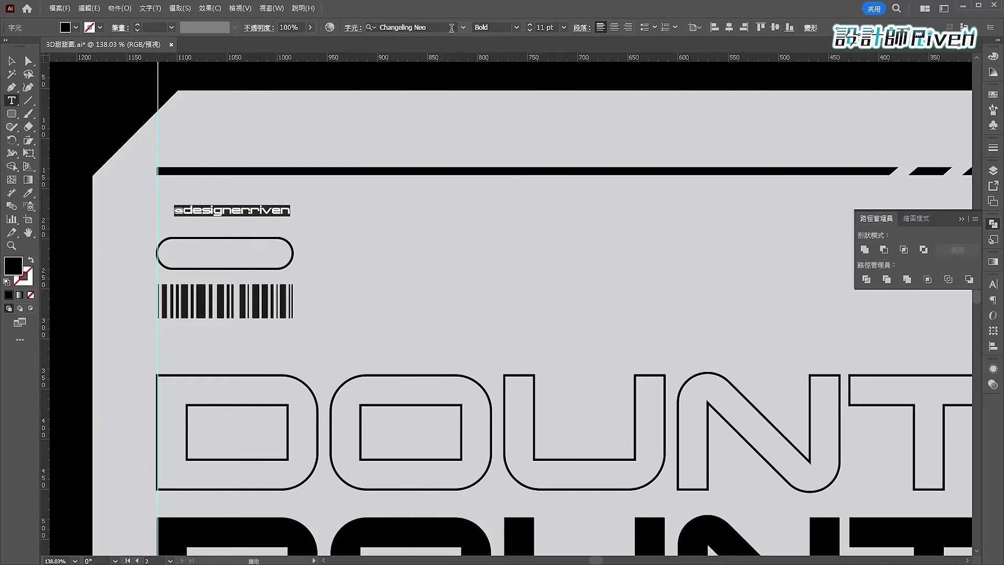
pyautogui.click(463, 28)
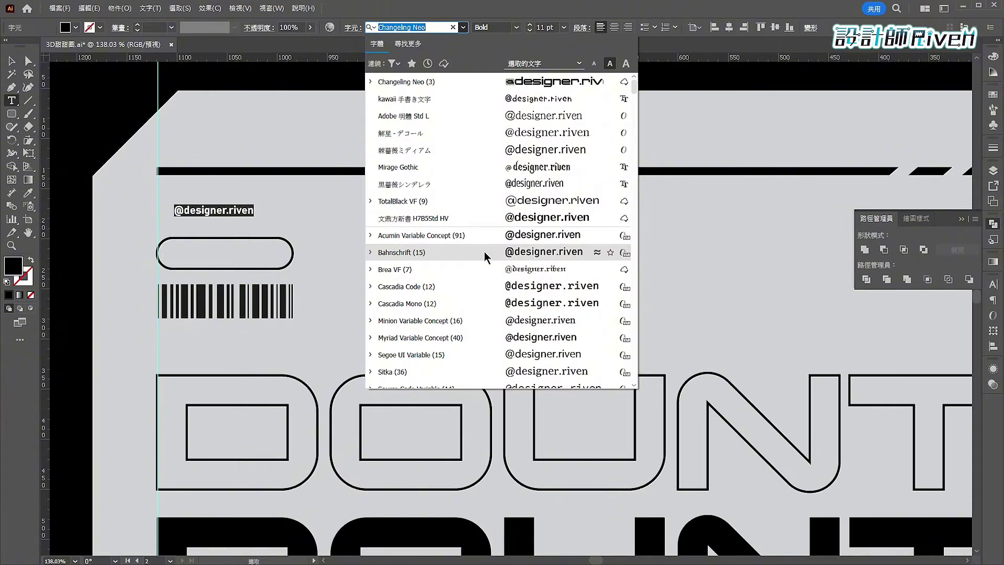
pyautogui.click(486, 253)
# Enlarge the handle text to about 13.7 pt and centre it inside the pill outline
pyautogui.click(12, 62)
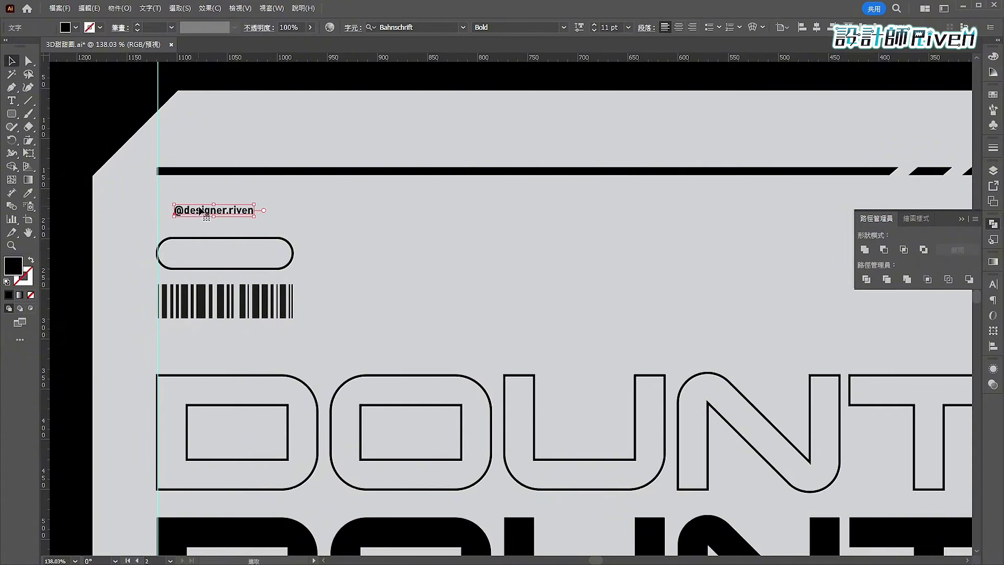
pyautogui.moveTo(200, 210); pyautogui.dragTo(294, 254)
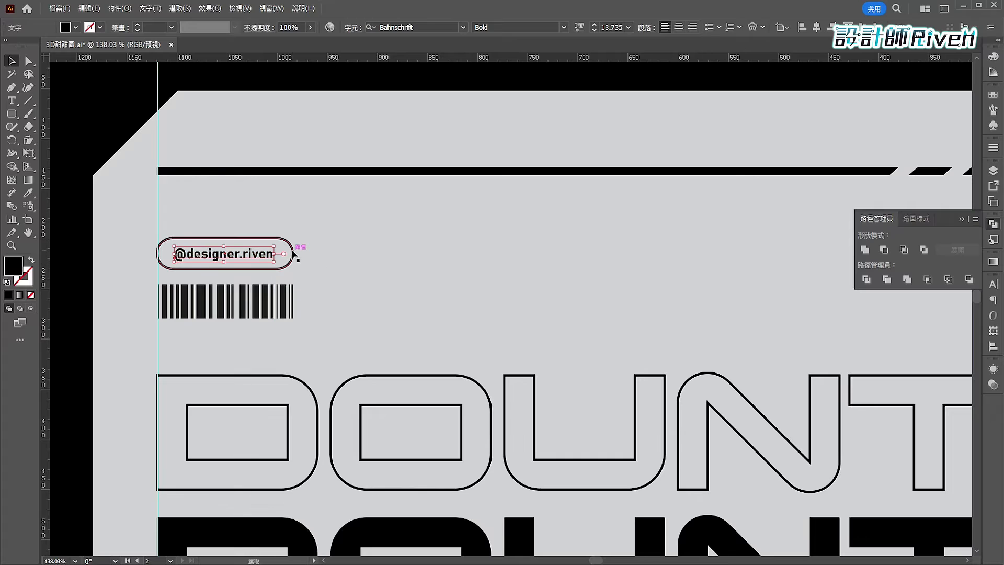
pyautogui.keyDown('shift'); pyautogui.click(294, 254); pyautogui.keyUp('shift')
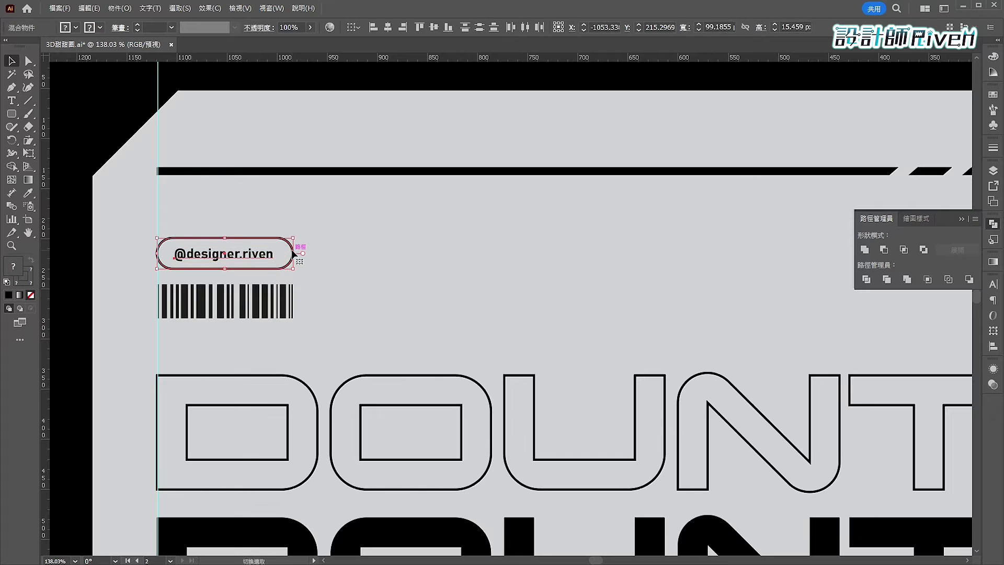
pyautogui.click(434, 27)
pyautogui.click(408, 201)
# Hide the guides to look over the whole label beside the reference, and show them again
pyautogui.hotkey('ctrl', ';')
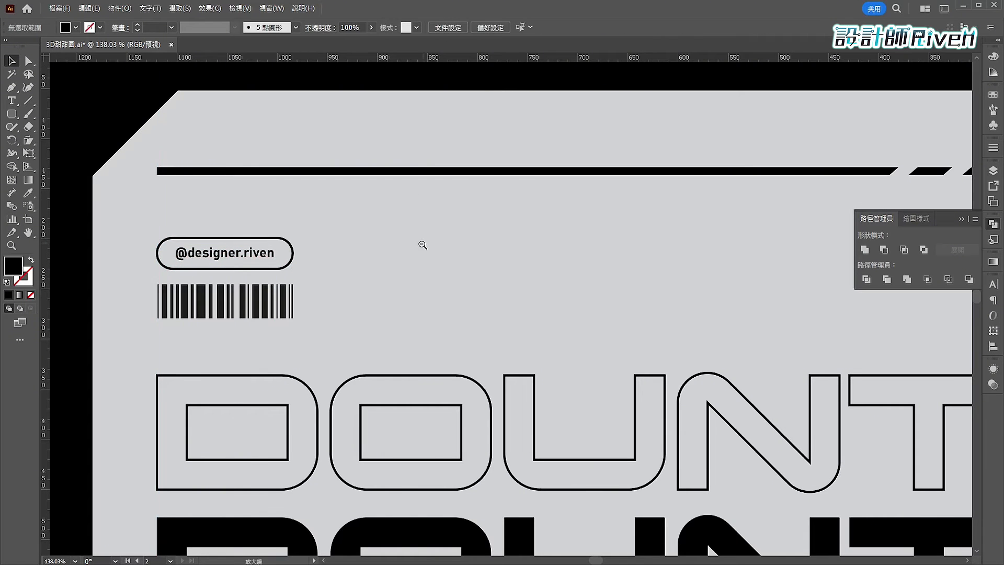
pyautogui.keyDown('ctrl'); pyautogui.moveTo(422, 245); pyautogui.dragTo(279, 234); pyautogui.keyUp('ctrl')
pyautogui.moveTo(424, 273); pyautogui.dragTo(223, 226)
pyautogui.keyDown('ctrl'); pyautogui.moveTo(285, 219); pyautogui.dragTo(235, 222); pyautogui.keyUp('ctrl')
pyautogui.hotkey('ctrl', ';')
# Add right-aligned text reading "ADOBE DIMENSION TUTORIAL" on three lines in the panel's upper right area
pyautogui.click(12, 100)
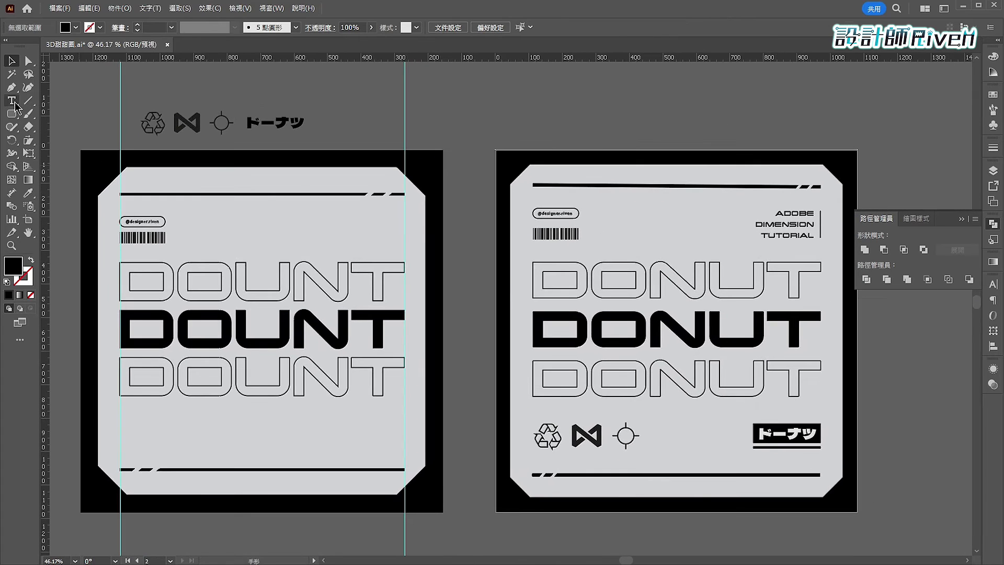
pyautogui.click(354, 216)
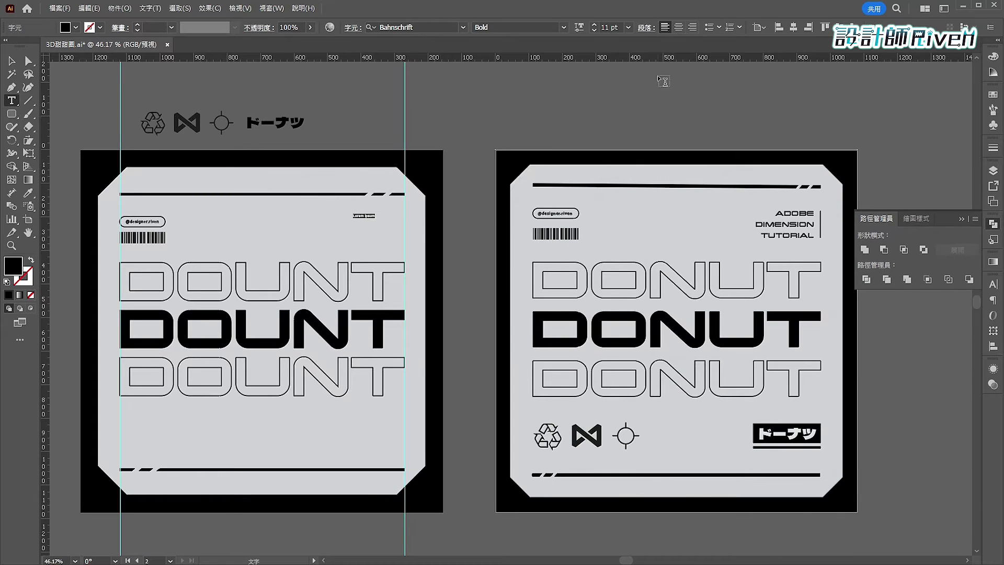
pyautogui.click(692, 27)
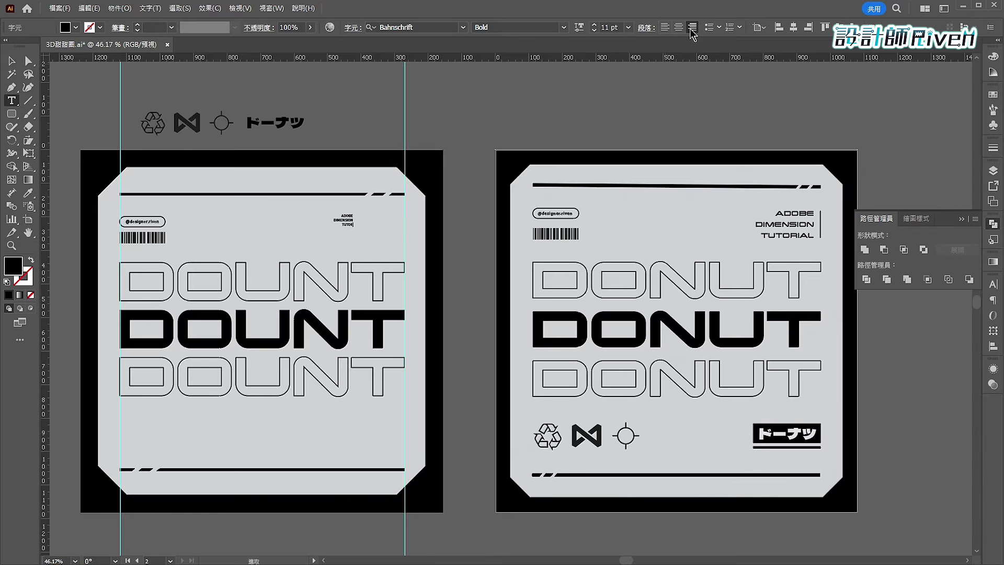
# Apply the solid title's Changeling Neo Bold style to the three-line text, right-align it, and set its size to 24 pt
pyautogui.click(11, 61)
pyautogui.click(343, 219)
pyautogui.click(28, 193)
pyautogui.click(170, 318)
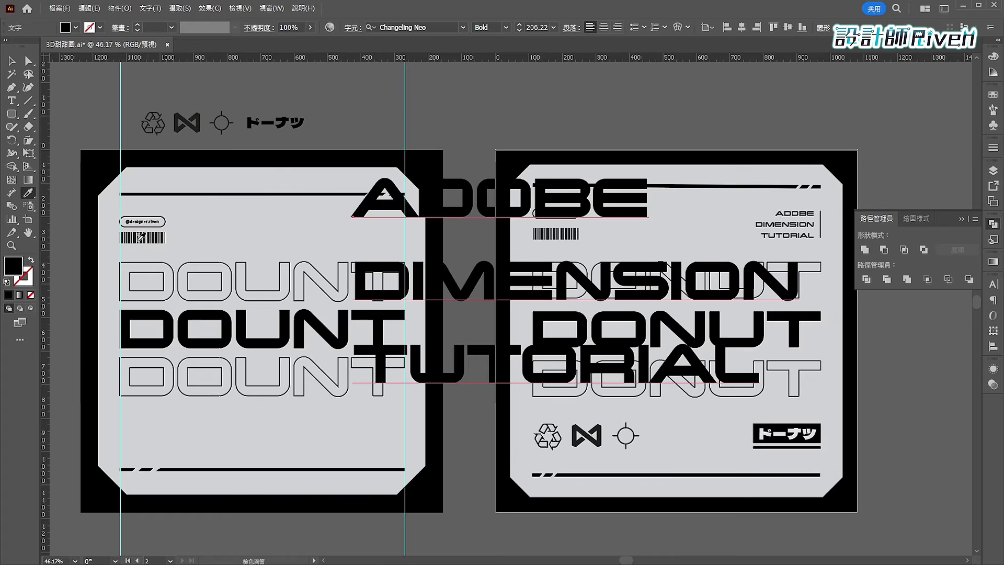
pyautogui.press('v')
pyautogui.click(617, 27)
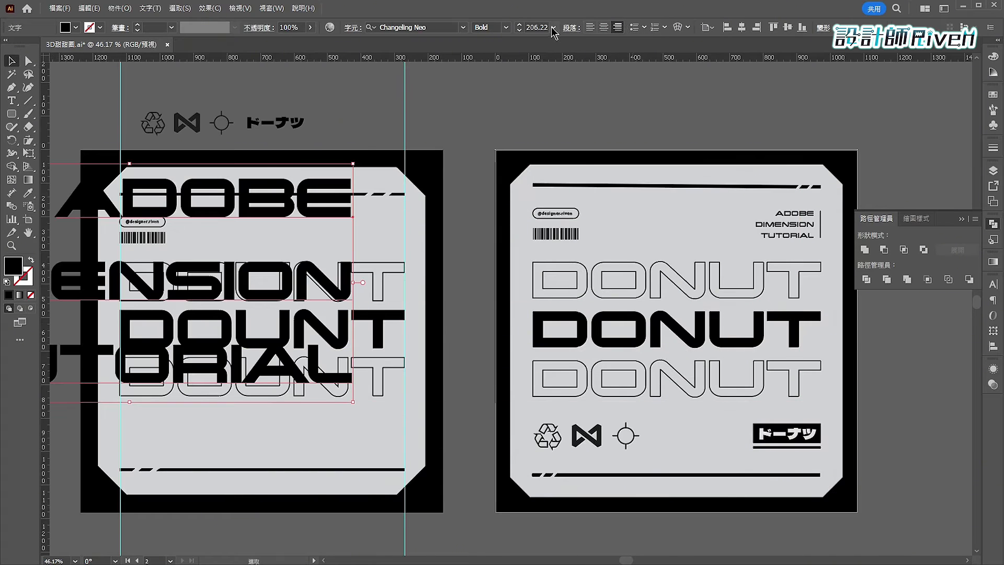
pyautogui.click(553, 27)
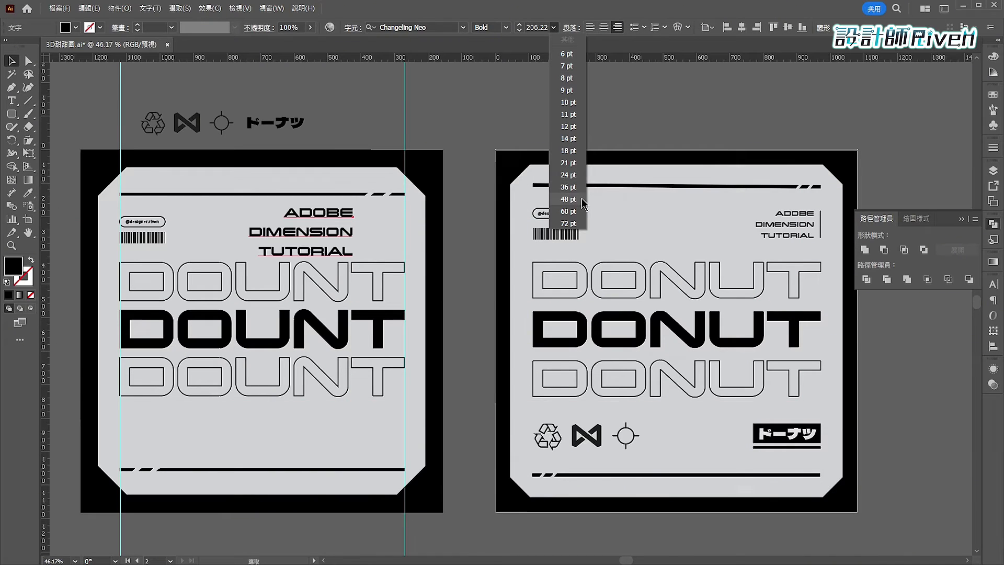
pyautogui.click(568, 174)
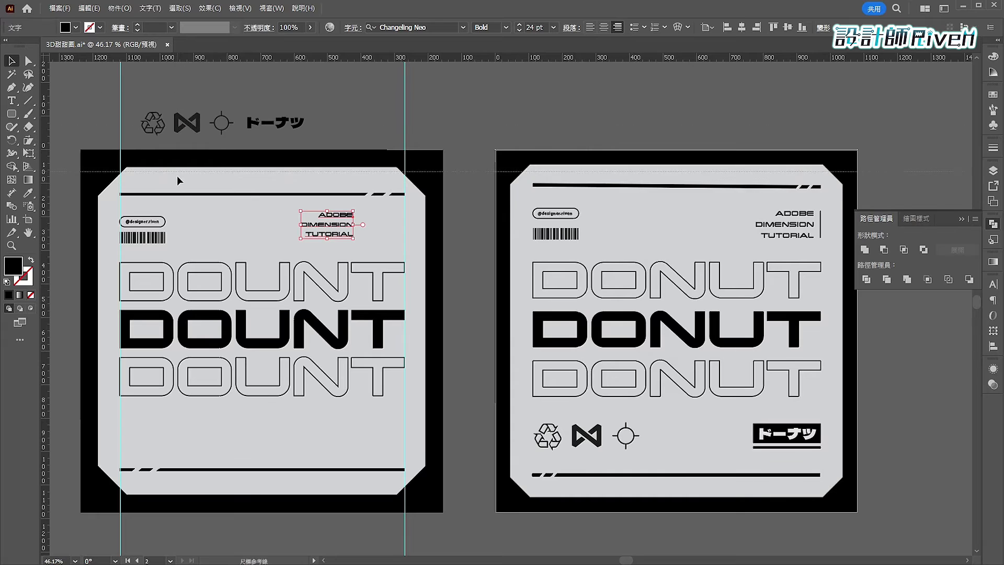
# Add horizontal guides at the pill's top and barcode's bottom, and fit the three-line text between them at about 25 pt
pyautogui.moveTo(165, 215); pyautogui.dragTo(165, 216)
pyautogui.moveTo(155, 56); pyautogui.dragTo(160, 208)
pyautogui.moveTo(160, 244); pyautogui.dragTo(161, 244)
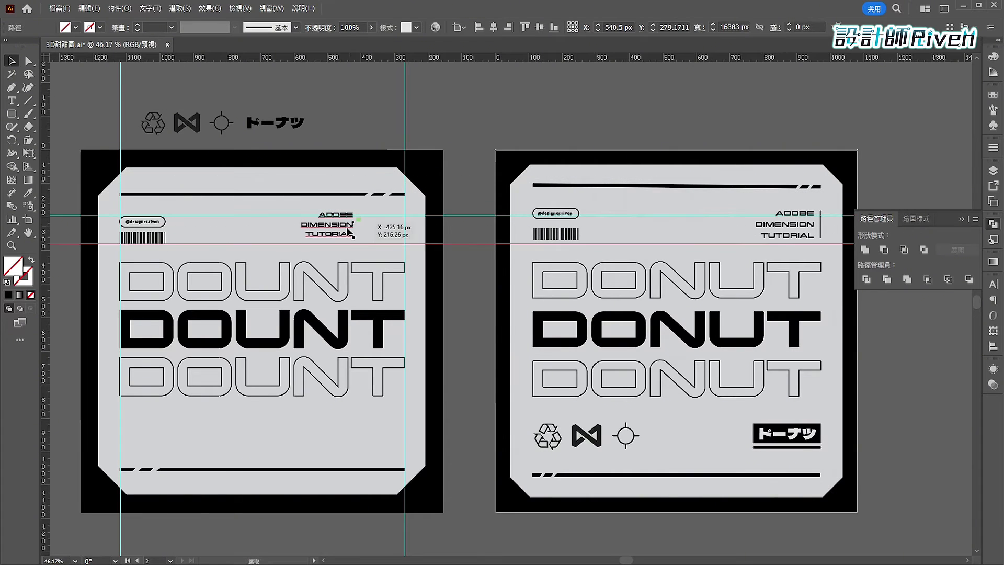
pyautogui.moveTo(348, 232); pyautogui.dragTo(368, 244)
pyautogui.press('Down')
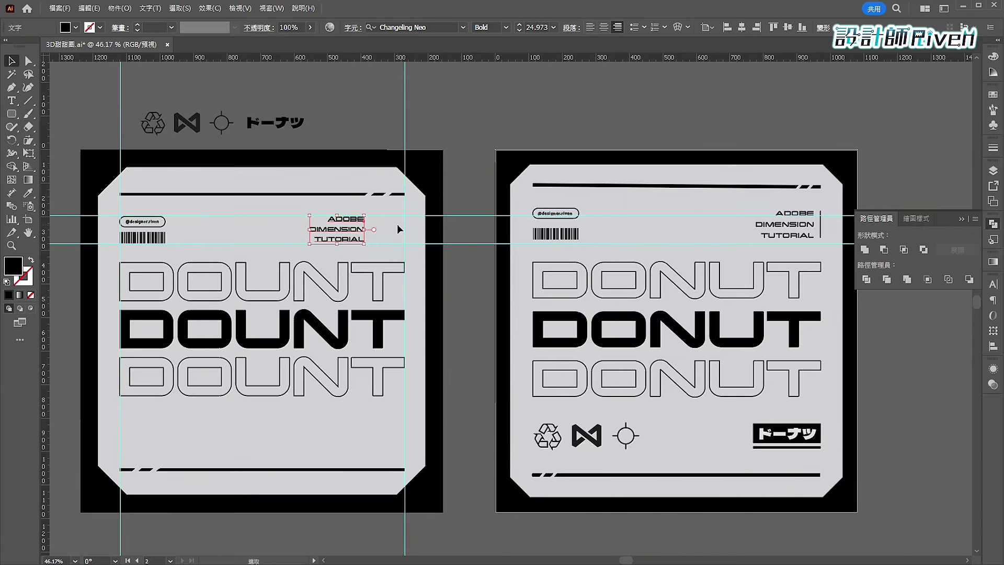
# Draw a vertical line about 83 px long beside the three-line text and give it the outlined title's 2 pt black stroke
pyautogui.moveTo(354, 234); pyautogui.dragTo(475, 250)
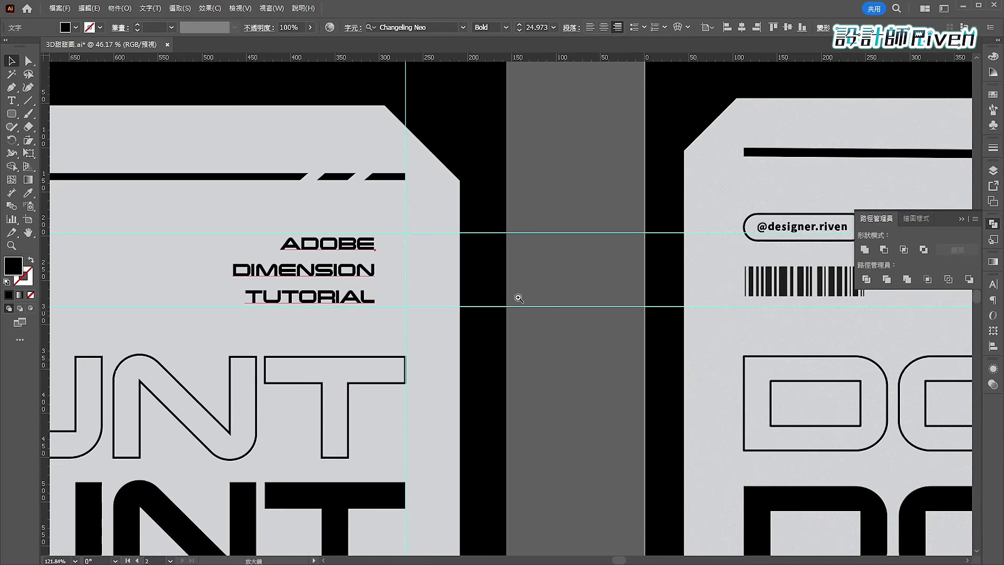
pyautogui.press('\\')
pyautogui.moveTo(400, 233); pyautogui.dragTo(404, 306)
pyautogui.press('i')
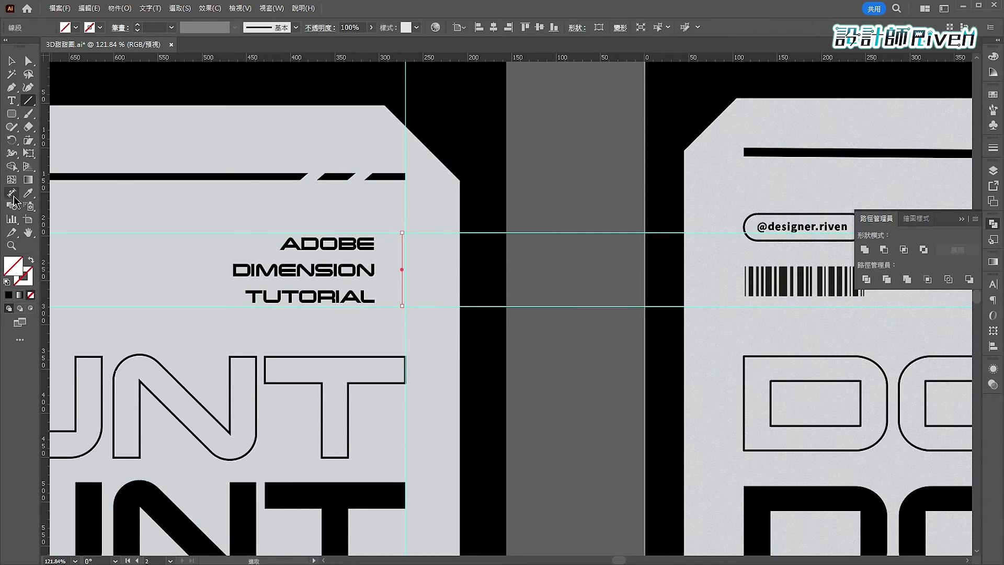
pyautogui.click(115, 364)
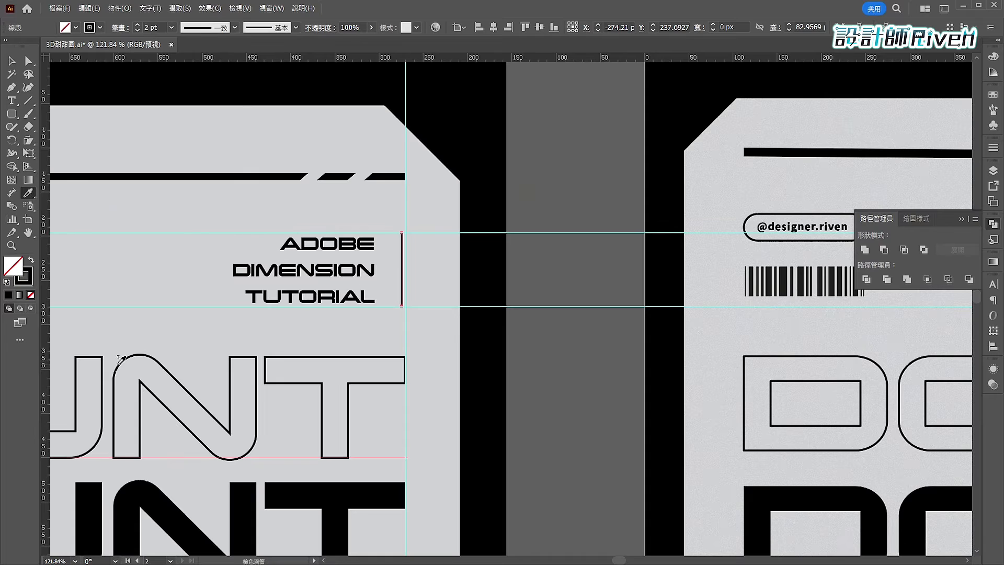
# Shift the three-line text slightly closer to the vertical line
pyautogui.press('v')
pyautogui.moveTo(366, 272); pyautogui.dragTo(374, 274)
pyautogui.click(438, 273)
pyautogui.keyDown('ctrl'); pyautogui.moveTo(441, 277); pyautogui.dragTo(256, 274); pyautogui.keyUp('ctrl')
pyautogui.moveTo(287, 294); pyautogui.dragTo(279, 263)
pyautogui.moveTo(233, 302); pyautogui.dragTo(258, 305)
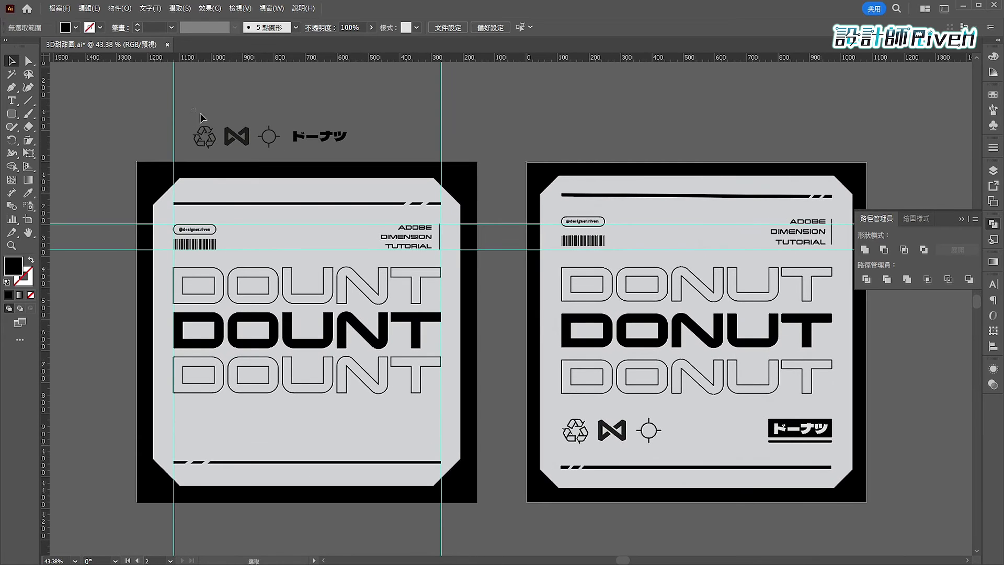
# Move the recycle, M and crosshair icons into the panel's lower-left area and align them with the vertical guide
pyautogui.moveTo(202, 118); pyautogui.dragTo(229, 430)
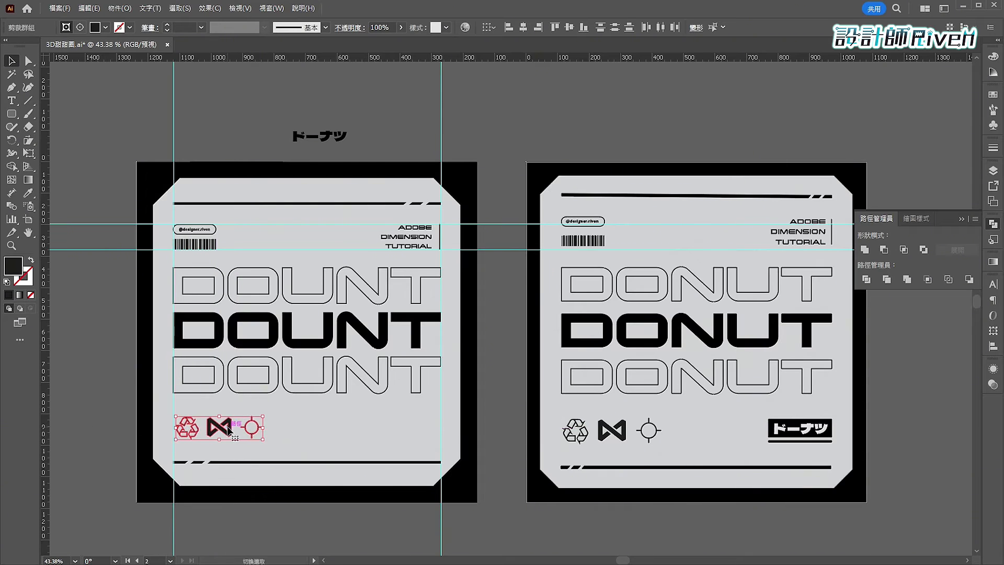
pyautogui.press('Left')
pyautogui.press('Left')
pyautogui.press('Left')
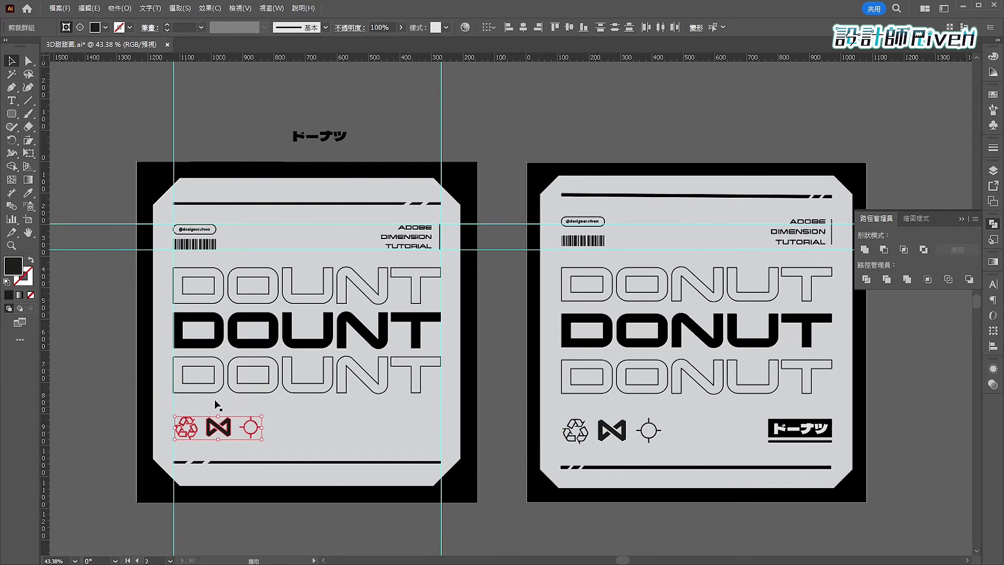
# Add two horizontal guides marking the top and bottom edges of the icon row
pyautogui.moveTo(13, 114); pyautogui.dragTo(46, 115)
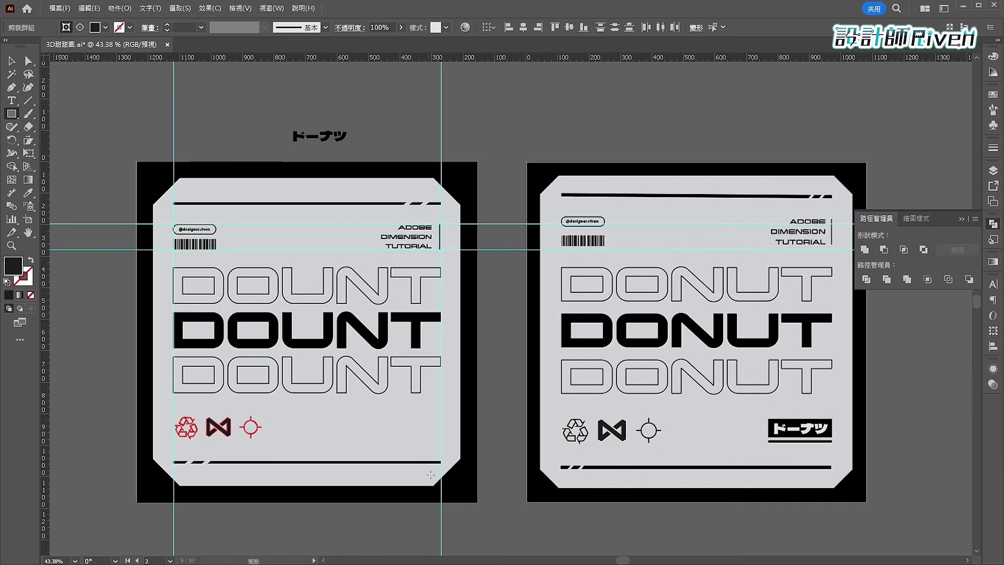
pyautogui.keyDown('alt'); pyautogui.scroll(2, 392, 423); pyautogui.keyUp('alt')
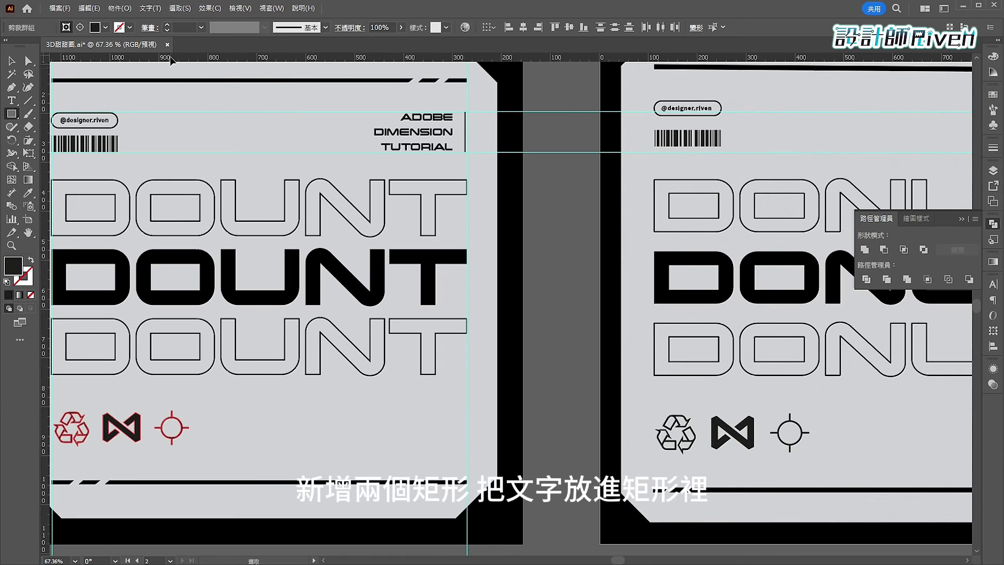
pyautogui.moveTo(171, 60); pyautogui.dragTo(175, 412)
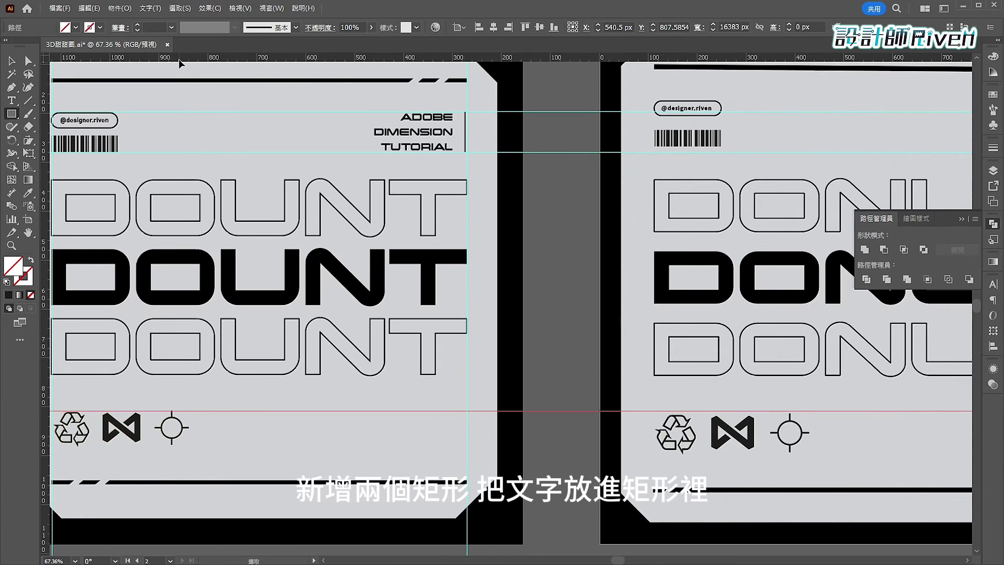
pyautogui.moveTo(179, 62); pyautogui.dragTo(177, 445)
# Draw a rectangle about 182 × 48 px against the right vertical guide, fill it with #1D1D1B, and copy it below as a thin bar
pyautogui.moveTo(378, 410); pyautogui.dragTo(467, 433)
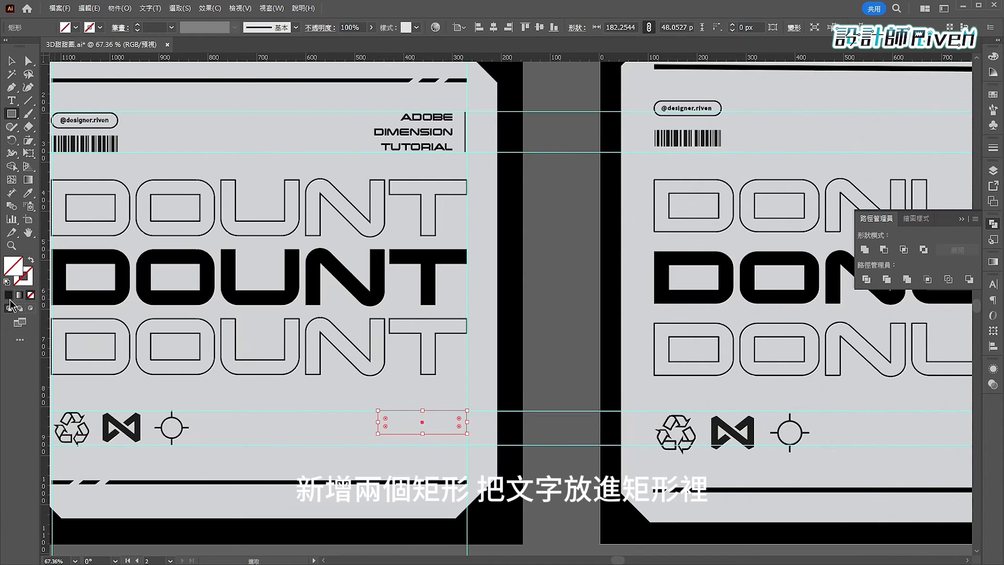
pyautogui.click(9, 296)
pyautogui.click(16, 59)
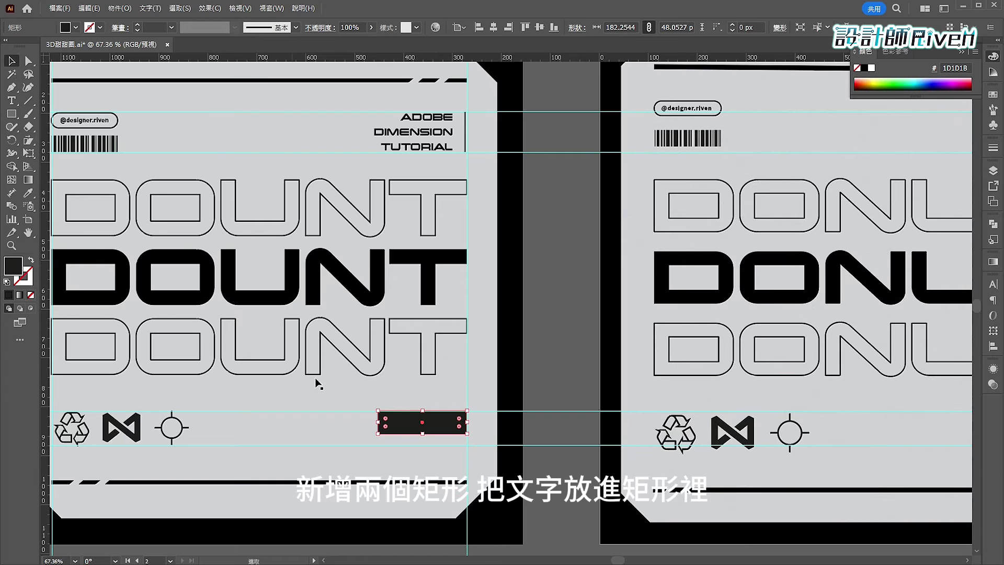
pyautogui.moveTo(413, 425)
pyautogui.keyDown('alt'); pyautogui.keyDown('shift'); pyautogui.mouseDown()
pyautogui.moveTo(412, 454)
pyautogui.moveTo(419, 444)
pyautogui.mouseUp(); pyautogui.keyUp('shift'); pyautogui.keyUp('alt')
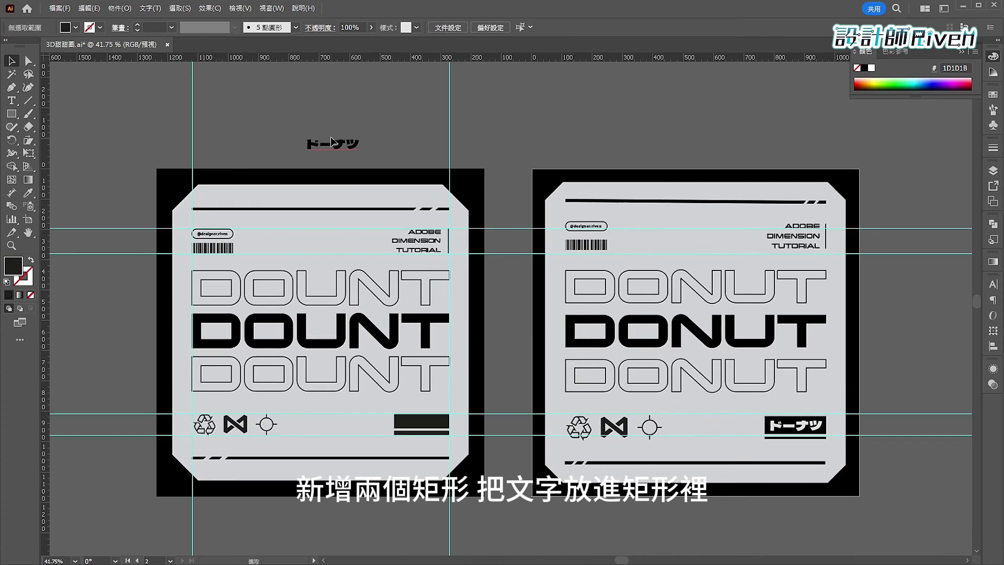
# Recolor the Japanese text ドーナツ with the panel's light gray, sampled using the Eyedropper
pyautogui.click(333, 142)
pyautogui.press('i')
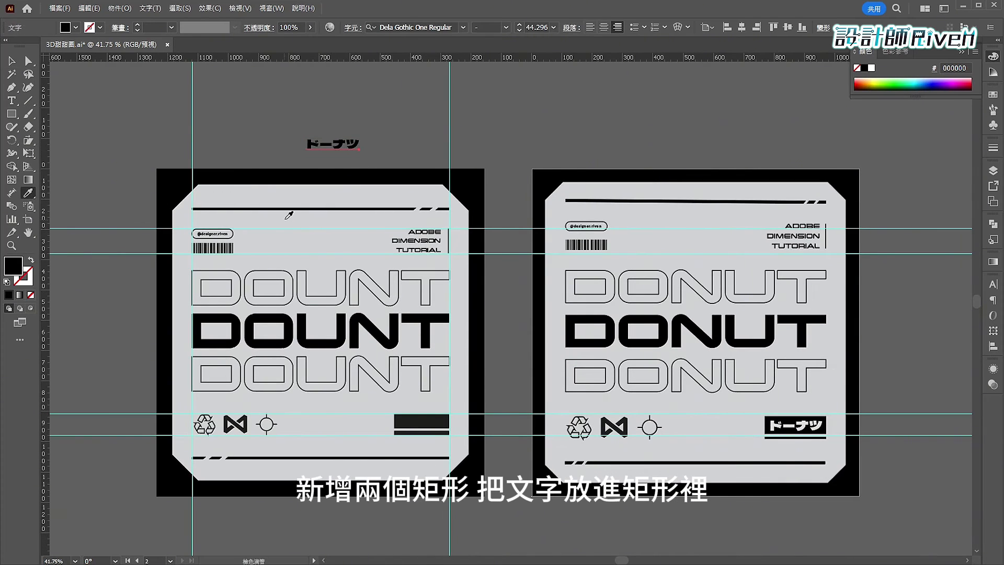
pyautogui.click(289, 215)
# Place the ドーナツ text in front of the dark rectangle and nudge it until it sits centered inside
pyautogui.press('v')
pyautogui.moveTo(337, 147); pyautogui.dragTo(597, 481)
pyautogui.rightClick(427, 428)
pyautogui.moveTo(488, 370)
pyautogui.click(604, 369)
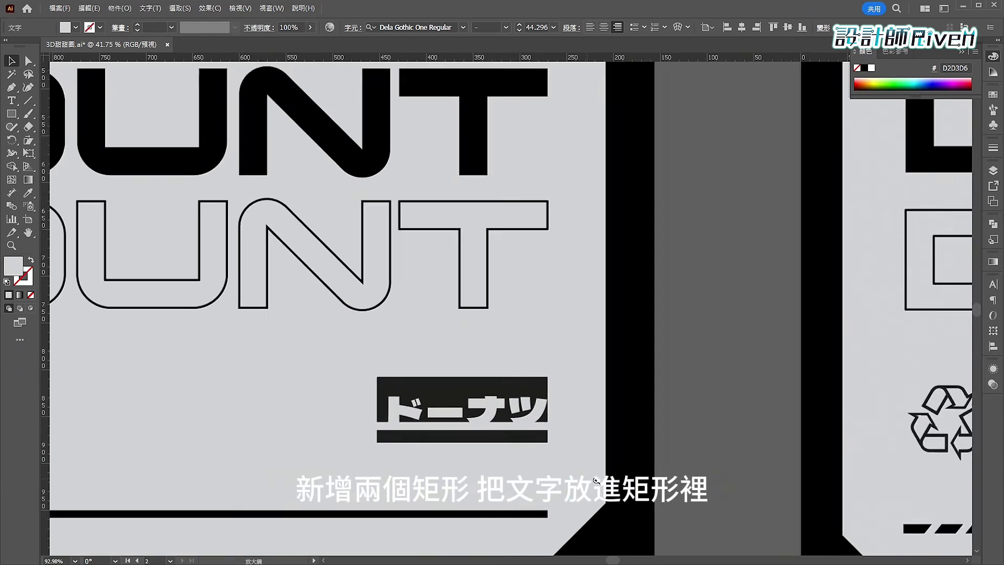
pyautogui.moveTo(544, 416); pyautogui.dragTo(545, 405)
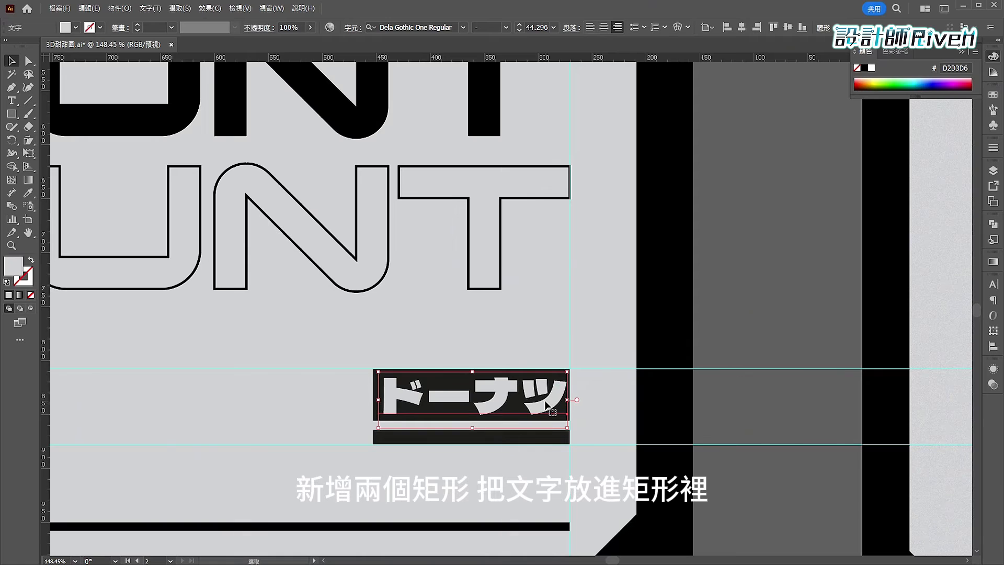
pyautogui.press('Left')
pyautogui.press('Up')
pyautogui.press('Down')
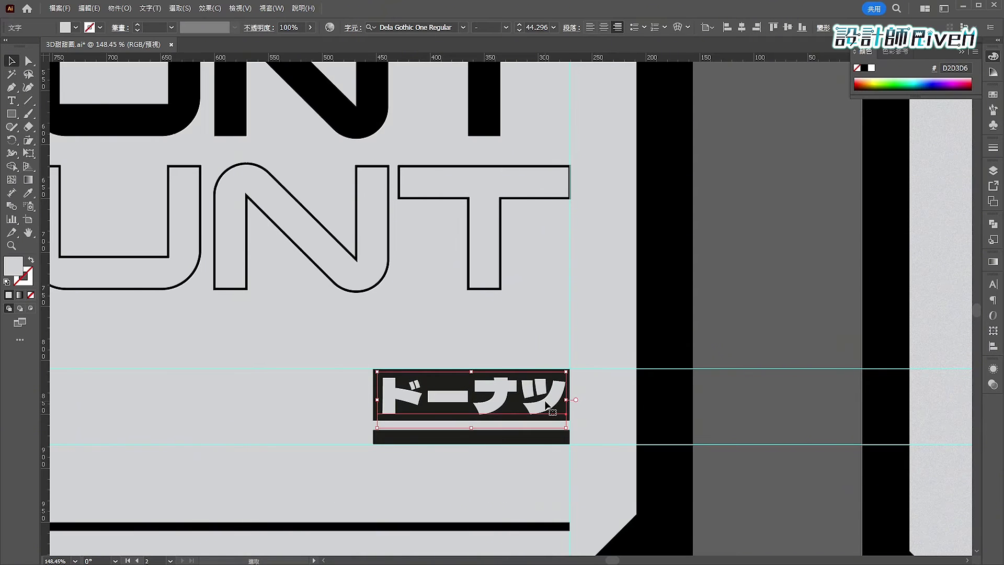
# Deselect the text and hide all the guides around the label
pyautogui.click(618, 350)
pyautogui.keyDown('ctrl'); pyautogui.moveTo(605, 352); pyautogui.dragTo(435, 333); pyautogui.keyUp('ctrl')
pyautogui.moveTo(438, 334); pyautogui.dragTo(340, 405)
pyautogui.keyDown('ctrl'); pyautogui.moveTo(446, 402); pyautogui.dragTo(441, 403); pyautogui.keyUp('ctrl')
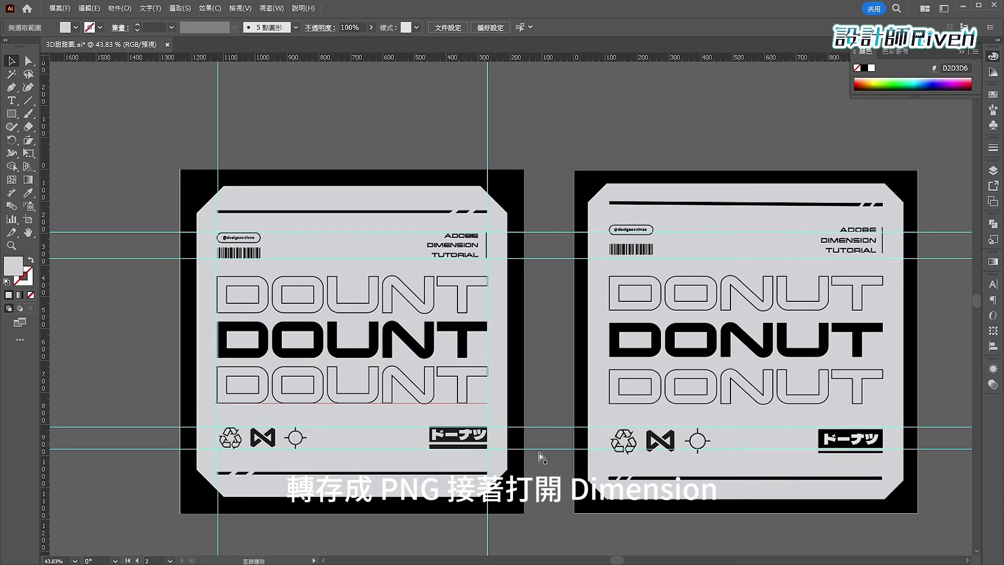
pyautogui.hotkey('ctrl', ';')
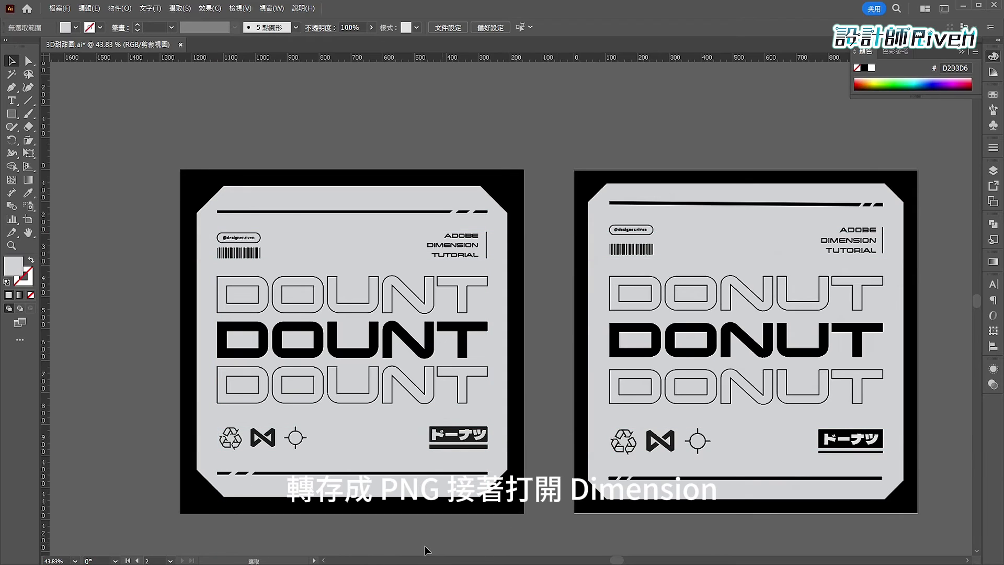
# Export the label by artboard as 3D甜甜圈.png at medium 150 ppi resolution with a transparent background
pyautogui.click(59, 8)
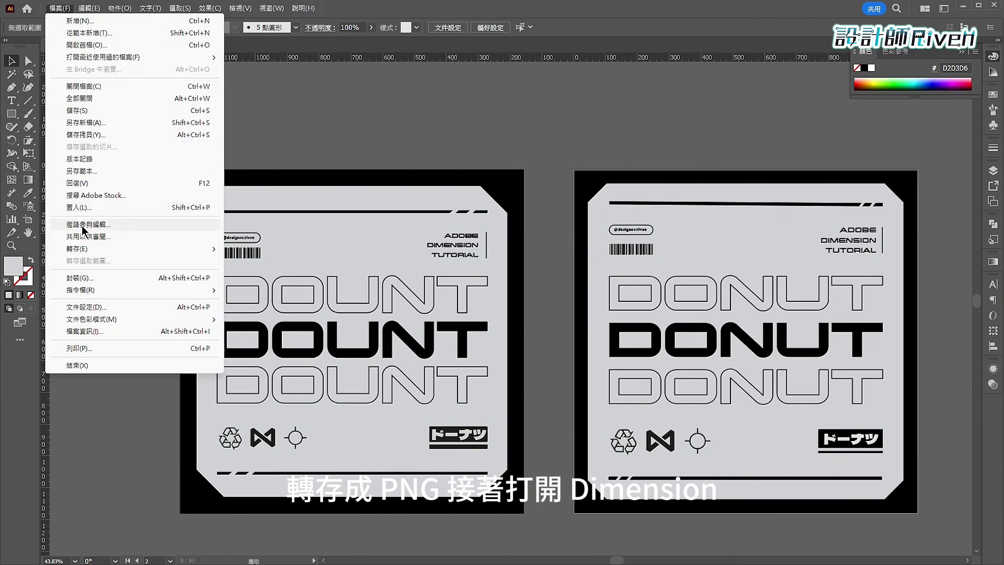
pyautogui.moveTo(86, 251)
pyautogui.click(249, 260)
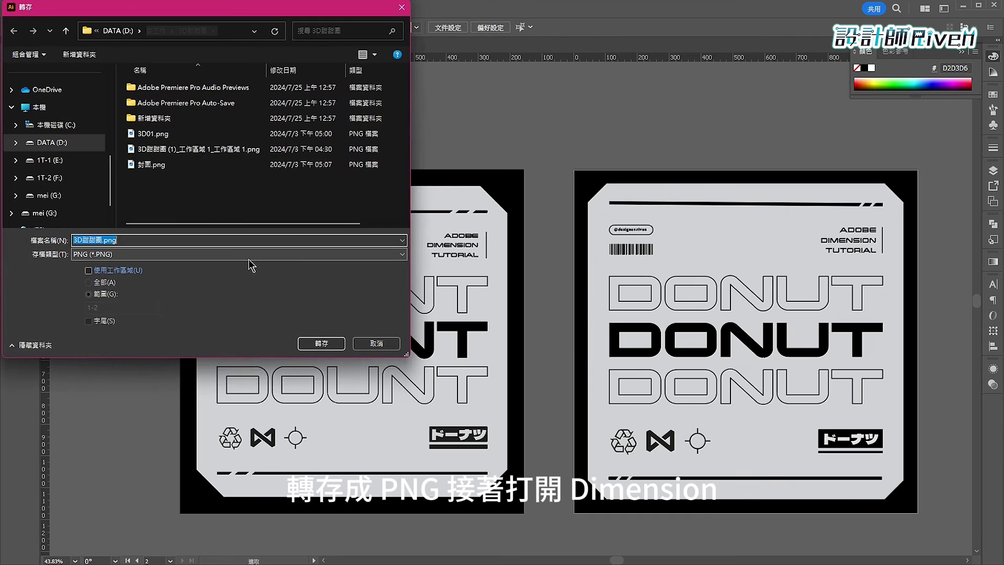
pyautogui.click(117, 271)
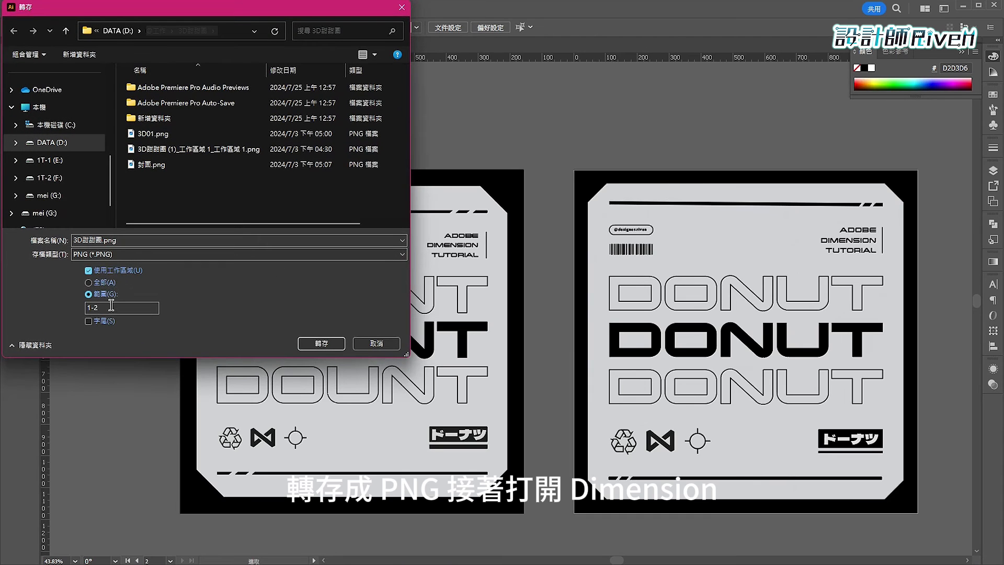
pyautogui.click(314, 344)
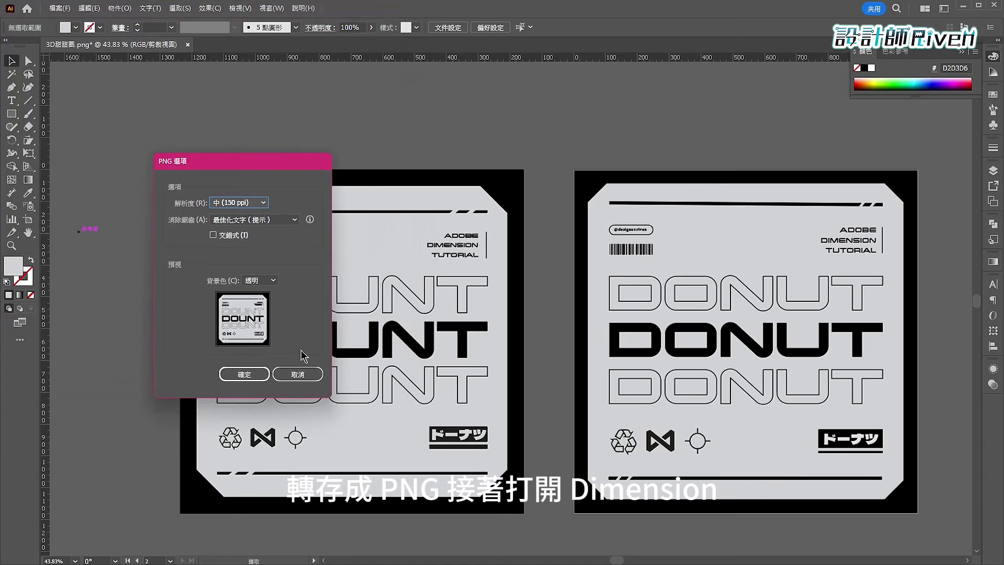
pyautogui.click(256, 376)
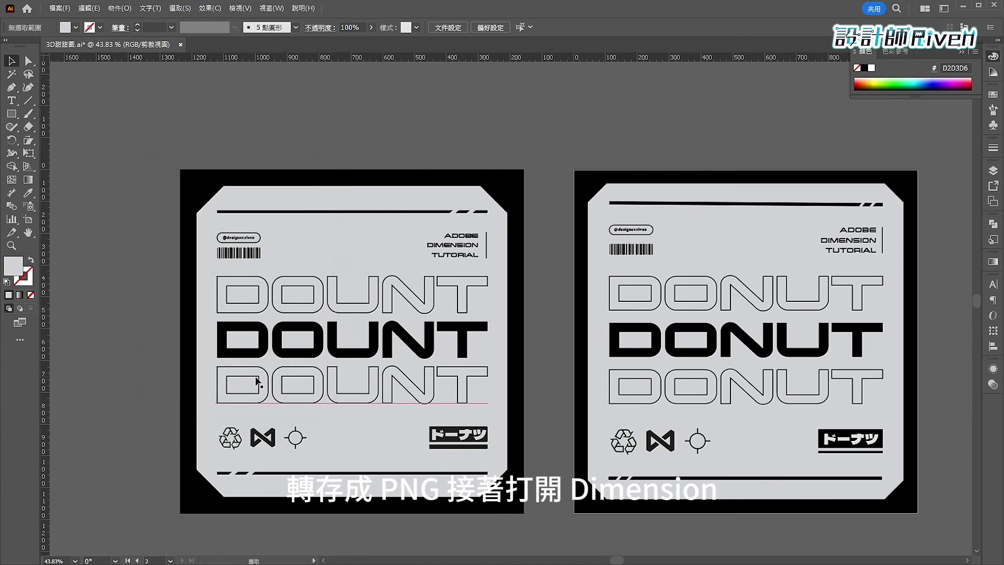
# Switch to Adobe Dimension and open the Design workspace of the untitled scene
pyautogui.click(331, 555)
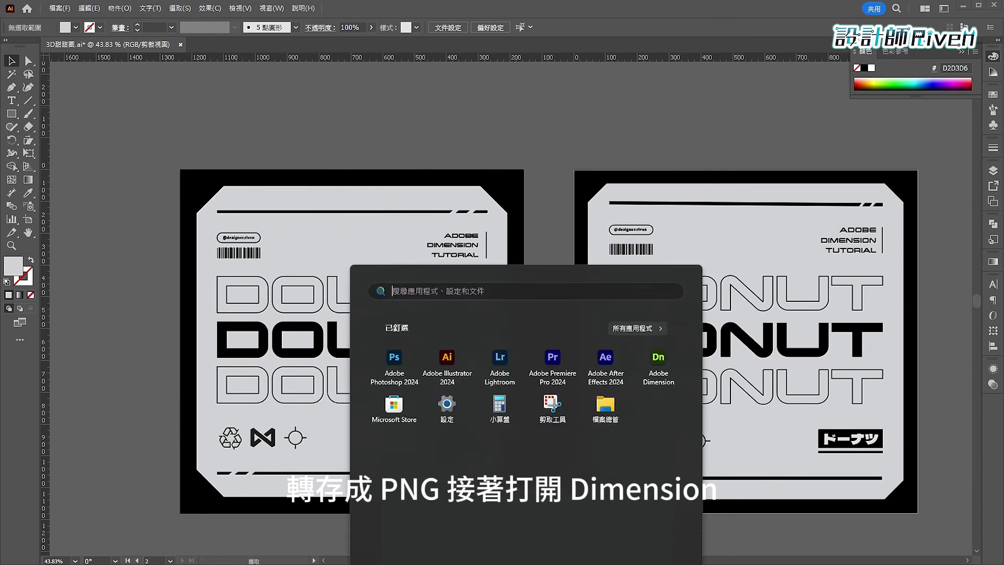
pyautogui.click(660, 264)
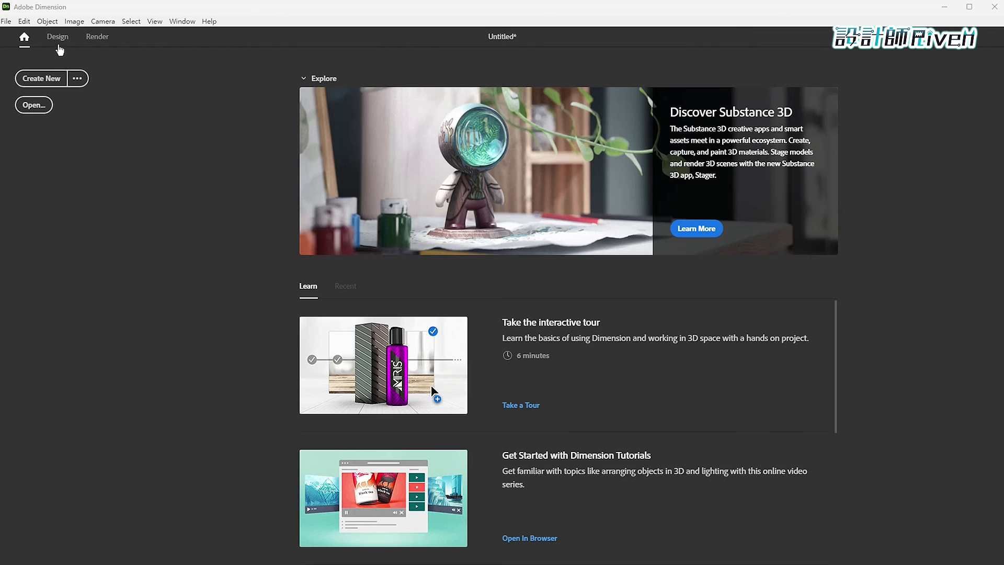
pyautogui.click(58, 46)
# Add a plane, standing upright at 90° X rotation and 10 cm Y position, and convert it to a standard model
pyautogui.click(120, 209)
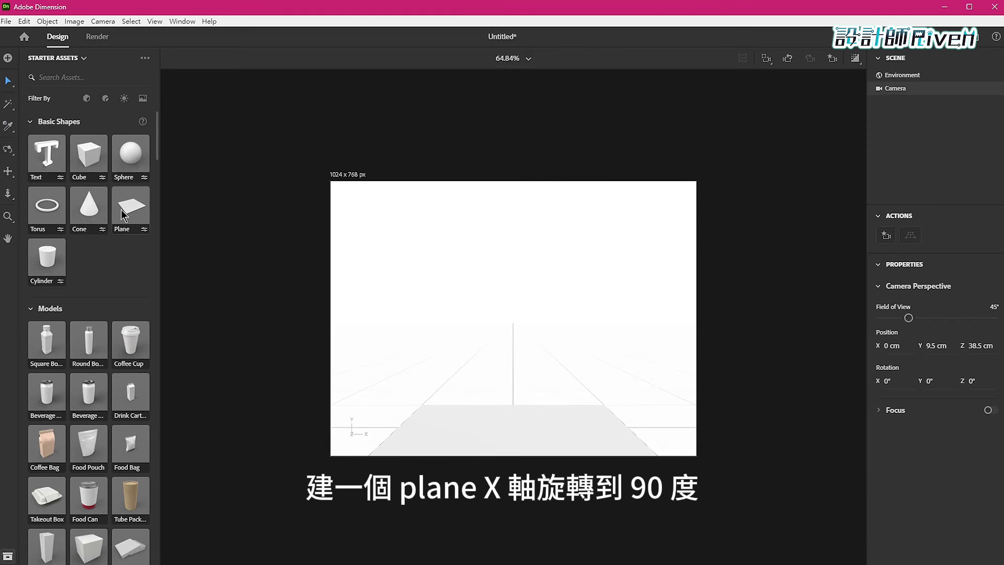
pyautogui.moveTo(513, 406); pyautogui.dragTo(521, 375)
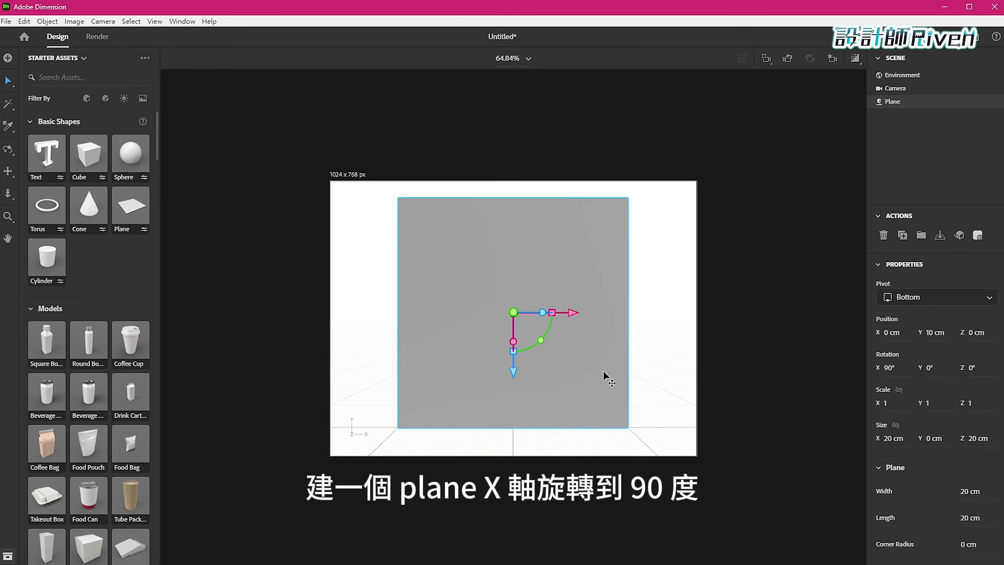
pyautogui.click(959, 237)
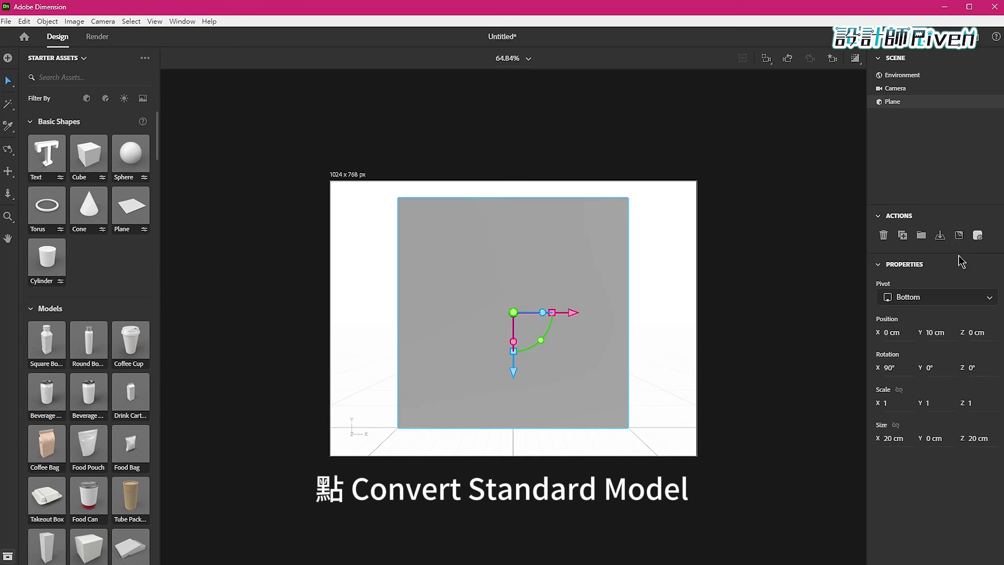
# Place the exported label PNG as a graphic on the plane and scale it to about 19.9% to cover the whole surface
pyautogui.click(959, 235)
pyautogui.doubleClick(181, 121)
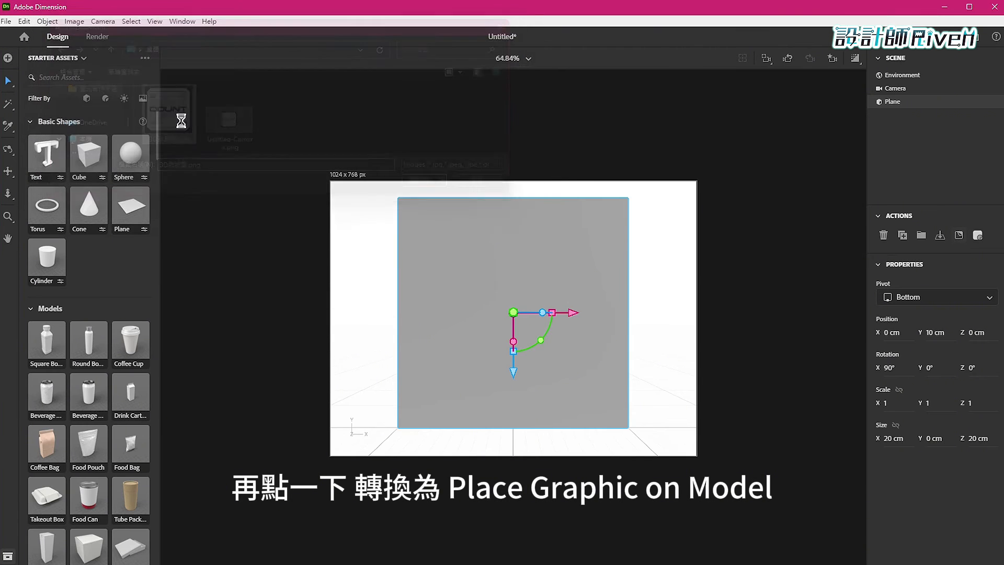
pyautogui.moveTo(596, 313); pyautogui.dragTo(628, 316)
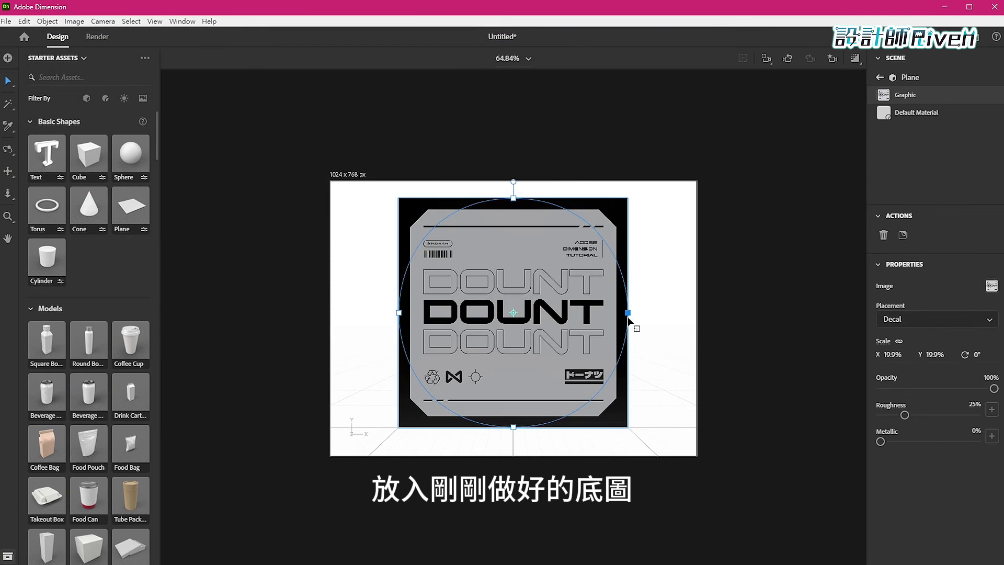
pyautogui.click(662, 320)
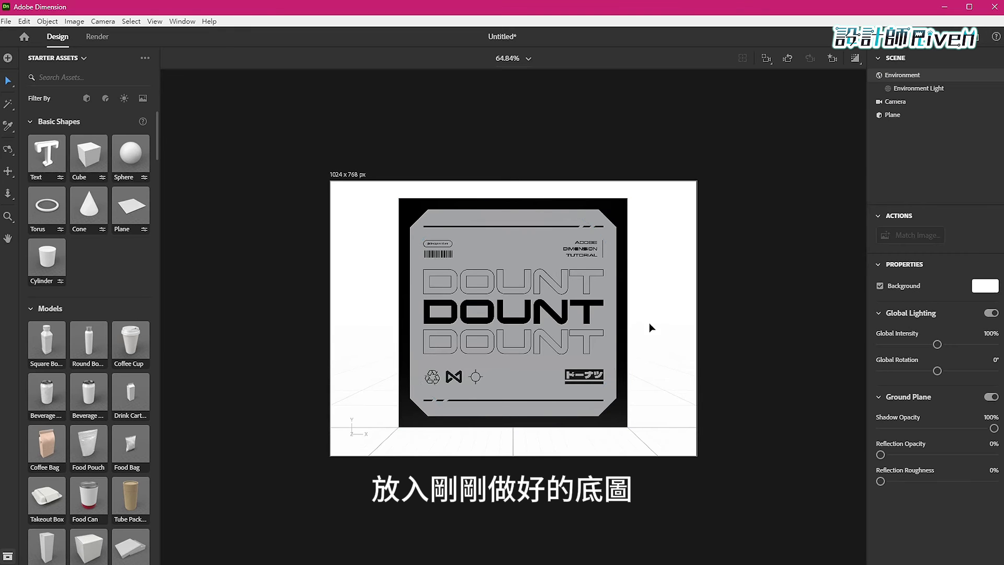
# Add a torus scaled to 0.6 and raised to about 6.6 cm in Y, with a pipe radius of 4 cm
pyautogui.click(47, 205)
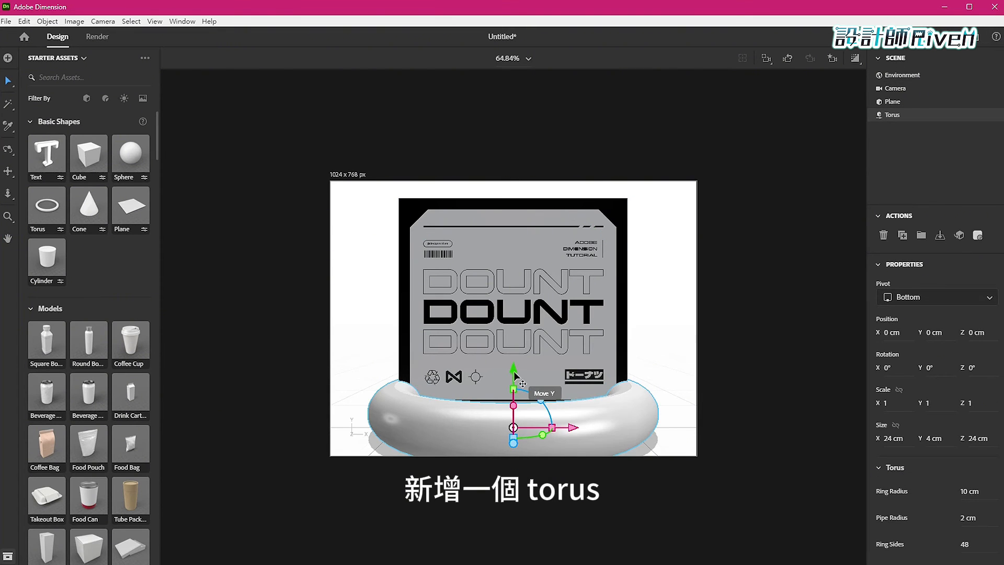
pyautogui.moveTo(517, 396); pyautogui.dragTo(514, 328)
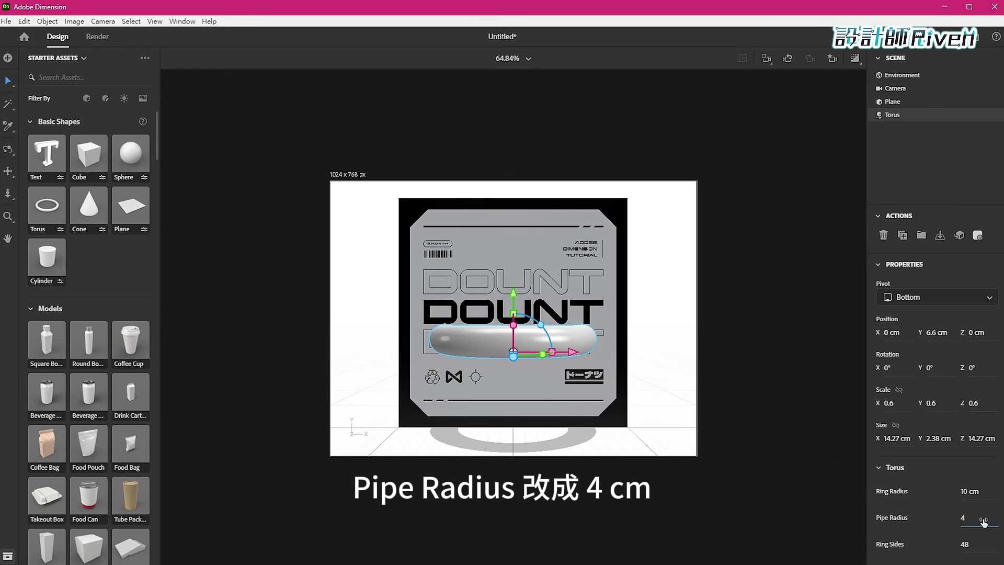
pyautogui.press('Return')
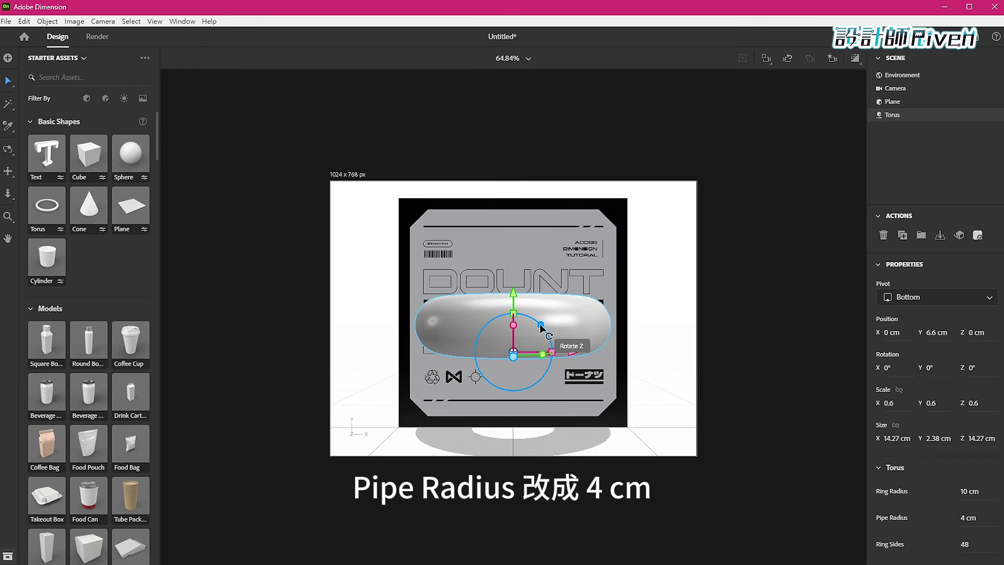
# Rotate the torus to about X 43°, Y -28°, Z -27°, scale it down, and move it over the title's left half
pyautogui.moveTo(542, 326); pyautogui.dragTo(504, 364)
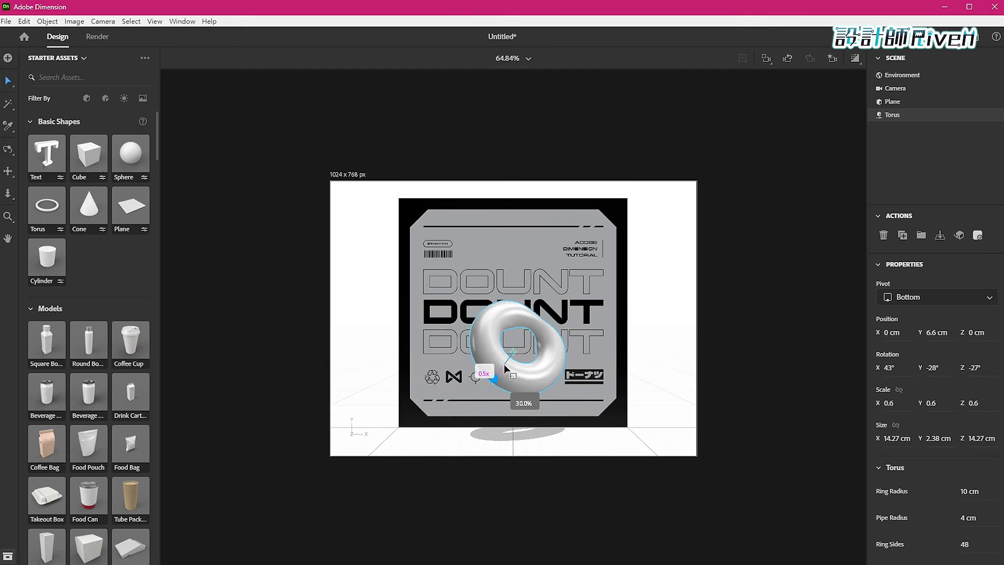
pyautogui.moveTo(557, 383); pyautogui.dragTo(511, 350)
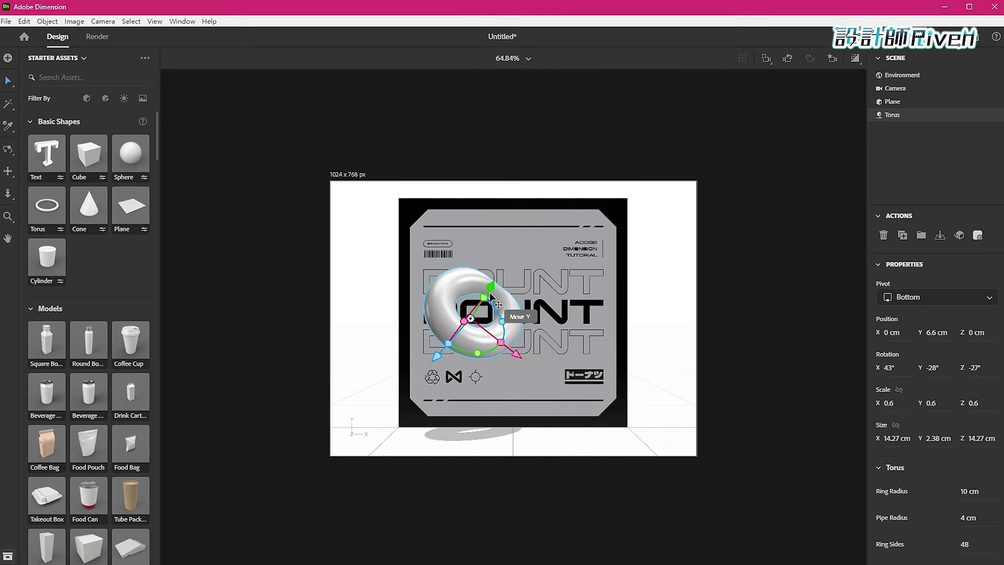
pyautogui.moveTo(490, 293); pyautogui.dragTo(494, 287)
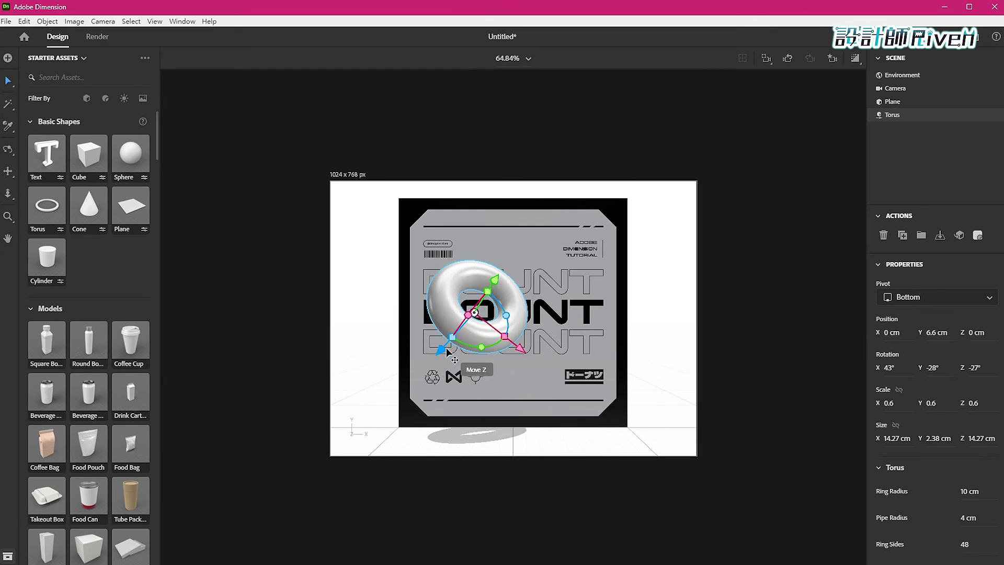
# Fine-tune the torus's depth and tilt so it leans across the first letters of the solid title
pyautogui.moveTo(448, 353); pyautogui.dragTo(436, 364)
pyautogui.moveTo(454, 329); pyautogui.dragTo(463, 319)
pyautogui.moveTo(481, 352); pyautogui.dragTo(478, 359)
pyautogui.moveTo(501, 319); pyautogui.dragTo(503, 315)
pyautogui.moveTo(483, 283); pyautogui.dragTo(486, 278)
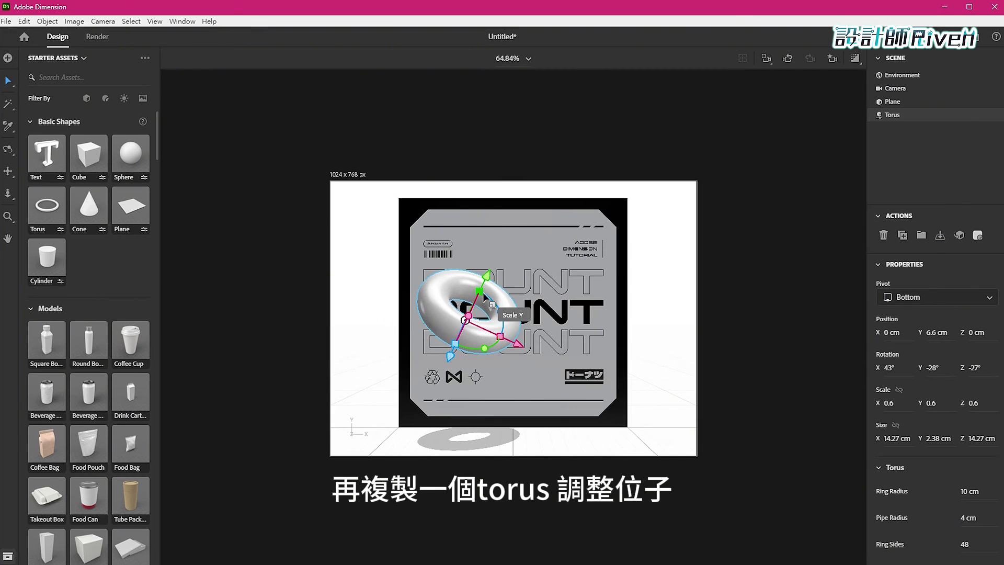
# Duplicate the torus, shrink and tilt the copy differently, and place it over the lower right part of the title
pyautogui.keyDown('alt'); pyautogui.moveTo(463, 314); pyautogui.dragTo(569, 280); pyautogui.keyUp('alt')
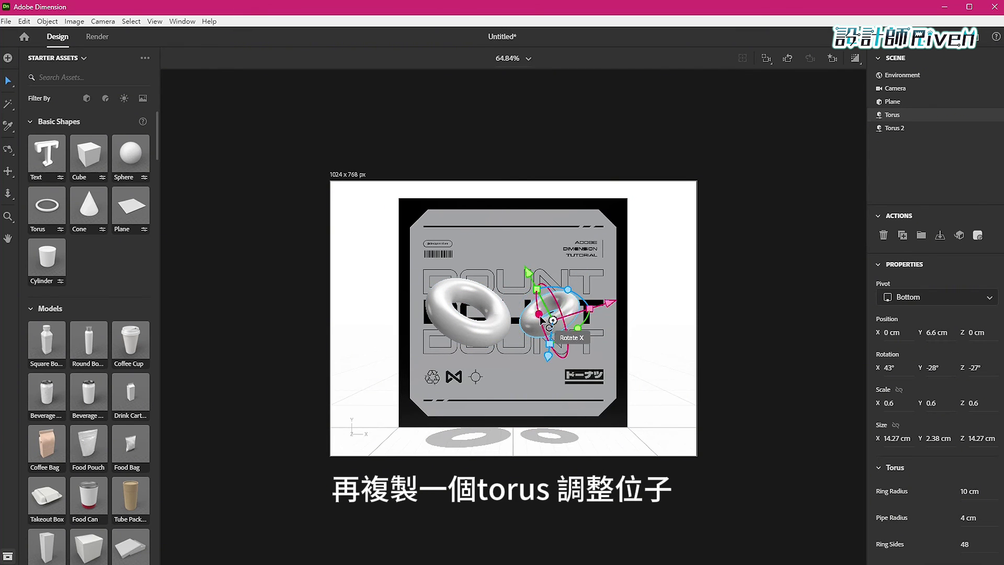
pyautogui.moveTo(540, 316); pyautogui.dragTo(541, 322)
pyautogui.moveTo(529, 279); pyautogui.dragTo(540, 297)
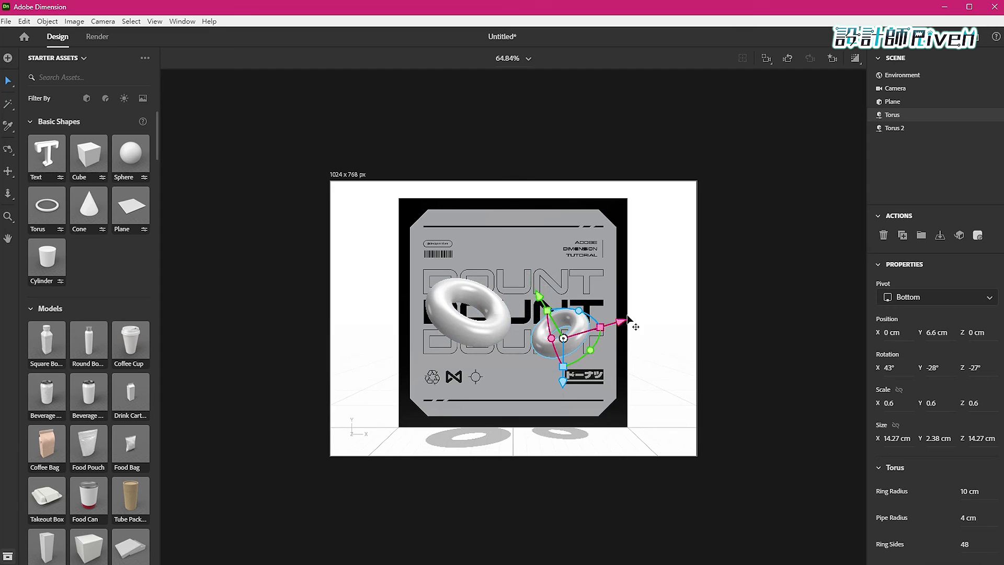
pyautogui.moveTo(622, 321); pyautogui.dragTo(618, 323)
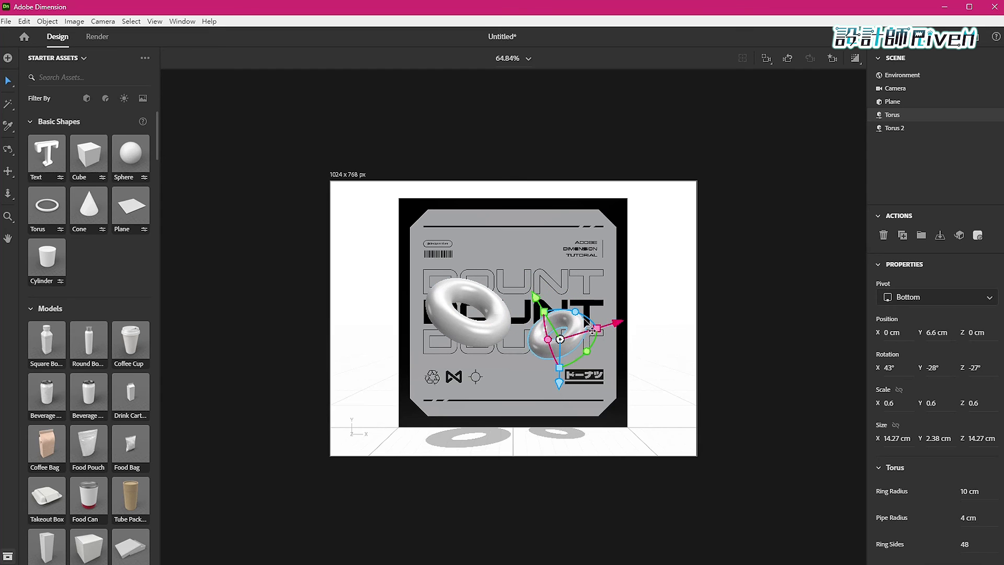
# Rotate the smaller torus slightly and shift the larger one to about X -3.4 cm, Y 10.1 cm, Z 2.8 cm
pyautogui.click(467, 295)
pyautogui.moveTo(491, 279); pyautogui.dragTo(495, 274)
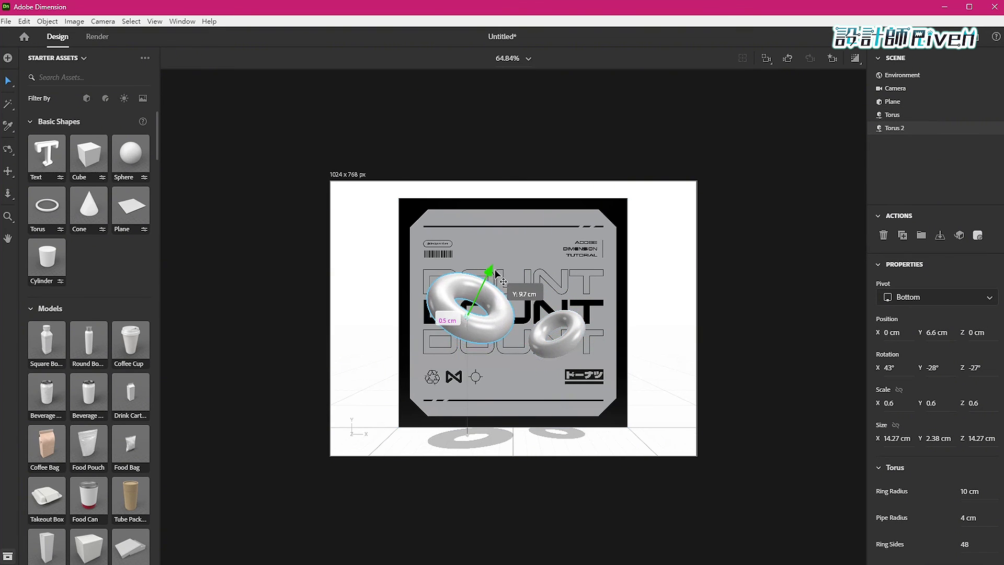
pyautogui.click(568, 335)
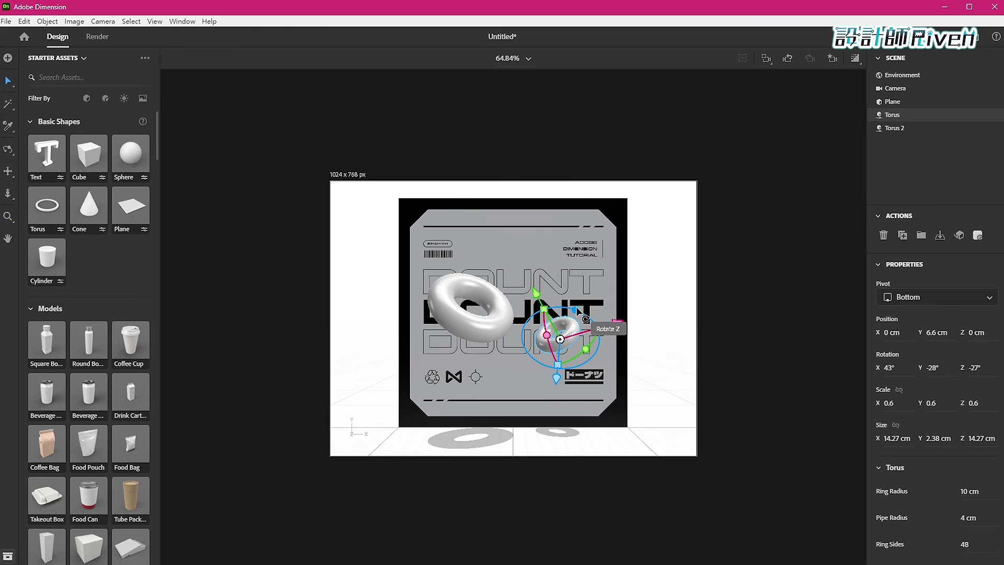
pyautogui.click(461, 300)
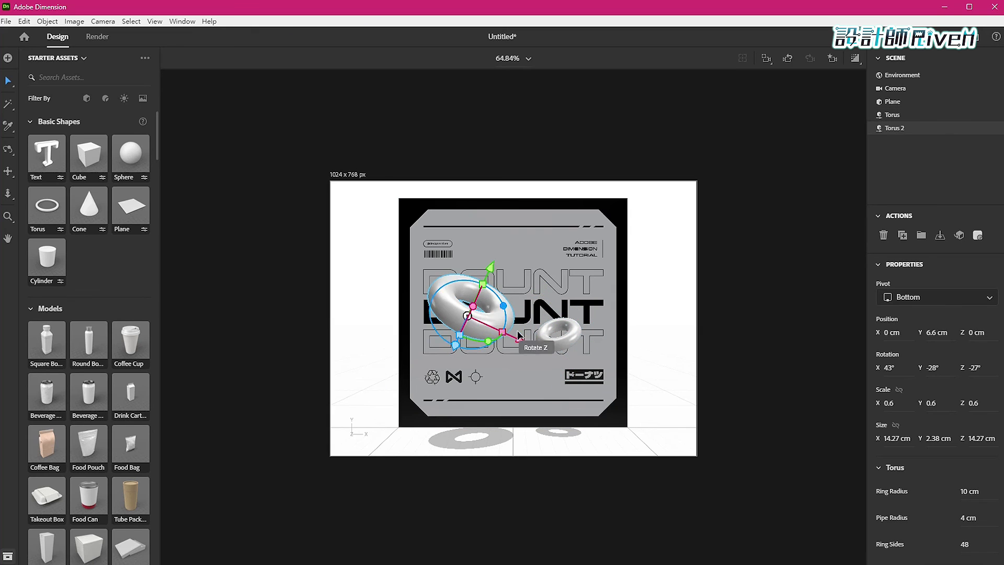
pyautogui.moveTo(519, 340); pyautogui.dragTo(527, 343)
pyautogui.moveTo(498, 272); pyautogui.dragTo(500, 265)
pyautogui.moveTo(533, 340); pyautogui.dragTo(527, 336)
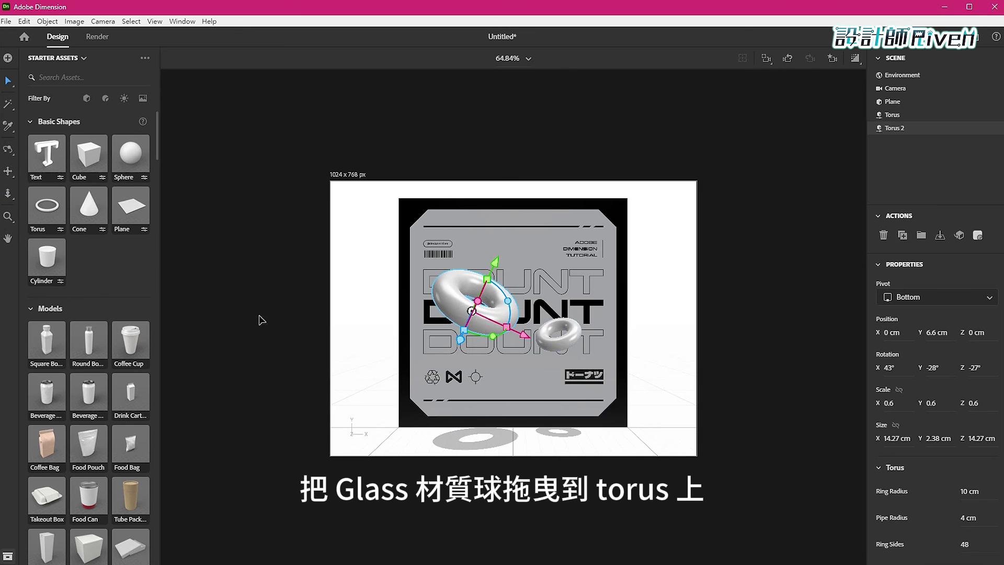
# Apply the Glass standard material to both the larger and the smaller torus
pyautogui.click(104, 100)
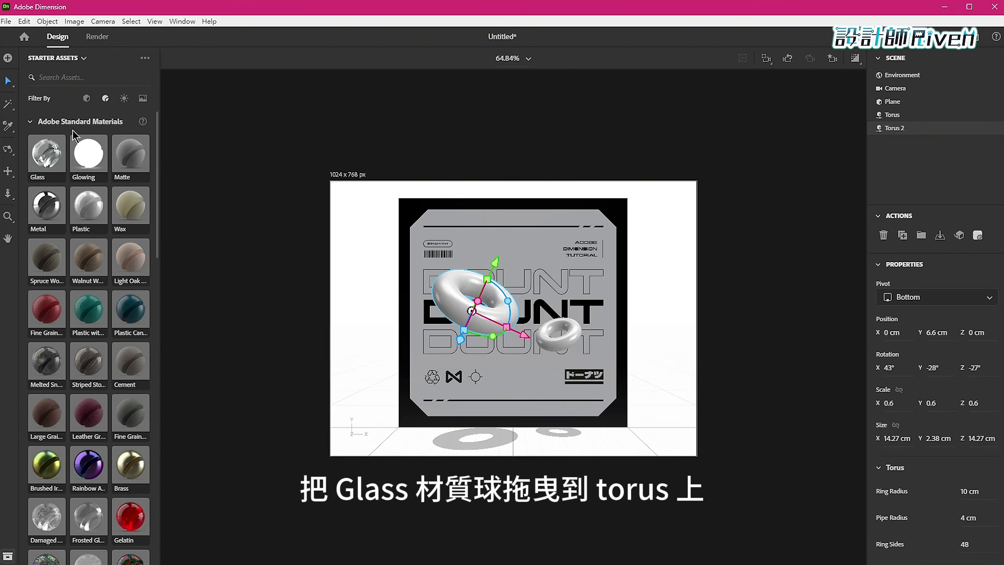
pyautogui.moveTo(39, 158); pyautogui.dragTo(443, 296)
pyautogui.moveTo(48, 153); pyautogui.dragTo(568, 341)
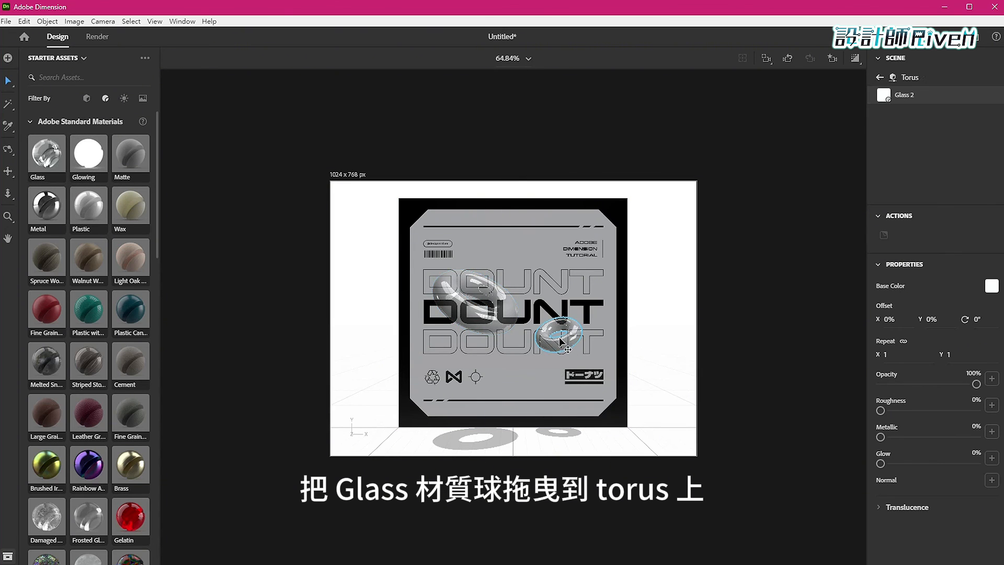
# Set the smaller torus's glass base color to a violet-blue of about RGB 84, 84, 255
pyautogui.click(992, 286)
pyautogui.moveTo(920, 352); pyautogui.dragTo(928, 352)
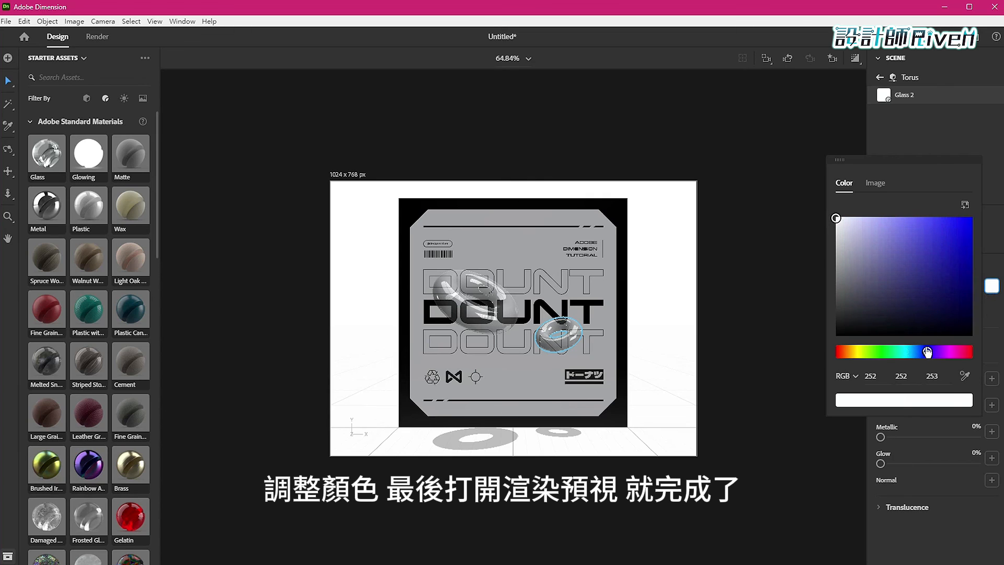
pyautogui.moveTo(918, 262)
pyautogui.mouseDown()
pyautogui.moveTo(917, 206)
pyautogui.moveTo(891, 205)
pyautogui.moveTo(928, 202)
pyautogui.mouseUp()
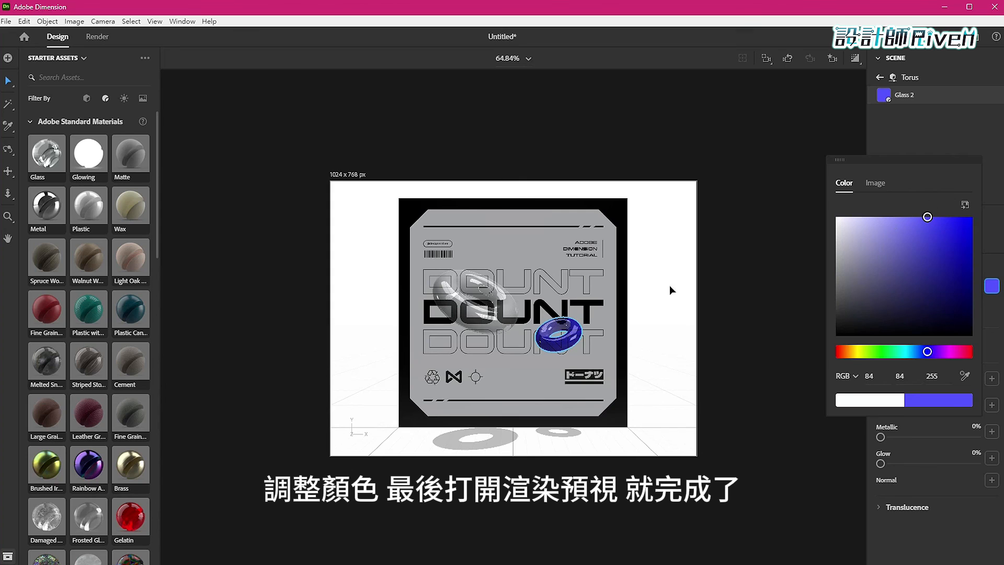
# Set the larger torus's glass base color to about RGB 82, 82, 255 and turn on the render preview
pyautogui.click(463, 326)
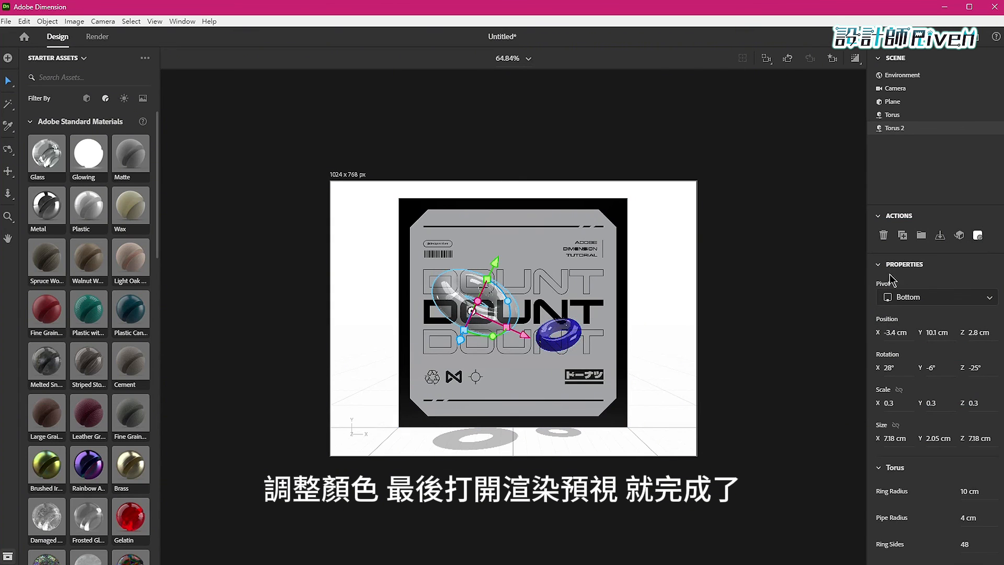
pyautogui.click(978, 236)
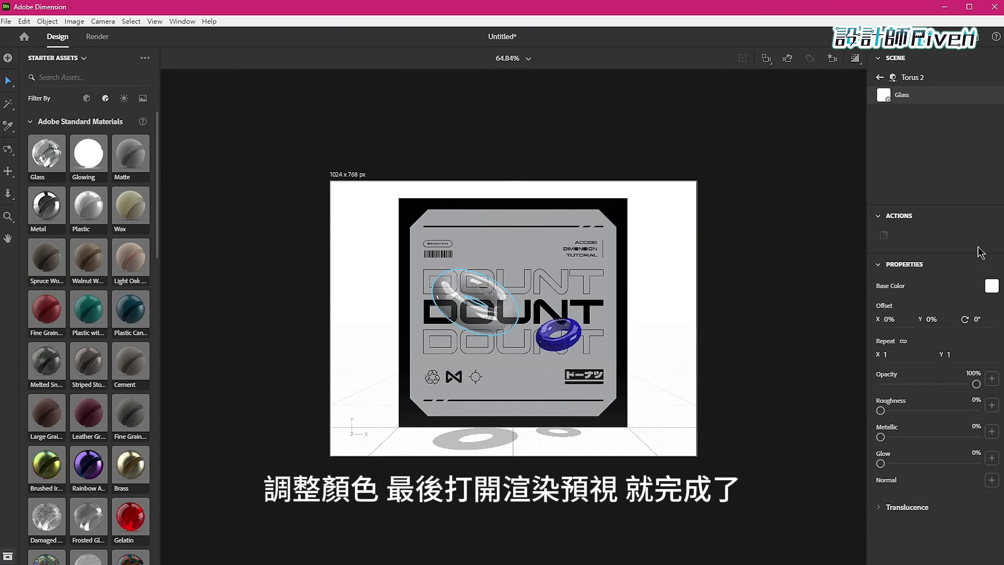
pyautogui.click(992, 287)
pyautogui.moveTo(909, 342); pyautogui.dragTo(927, 343)
pyautogui.click(914, 218)
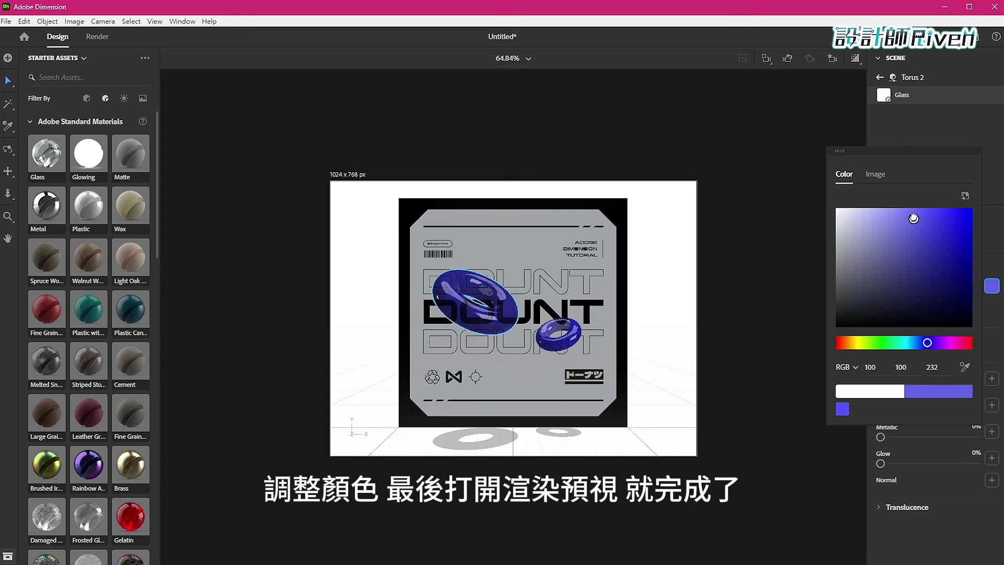
pyautogui.moveTo(914, 218); pyautogui.dragTo(928, 190)
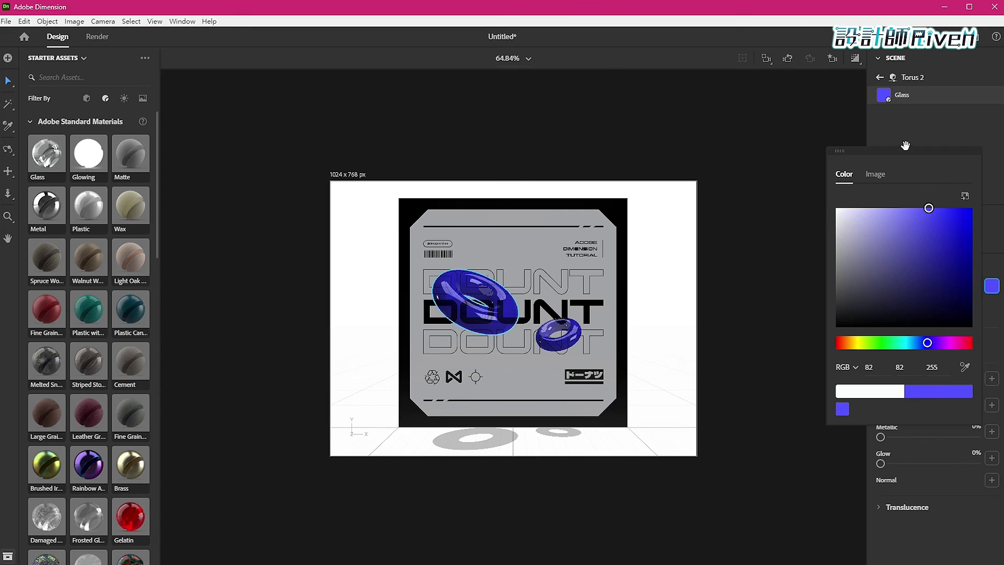
pyautogui.click(853, 63)
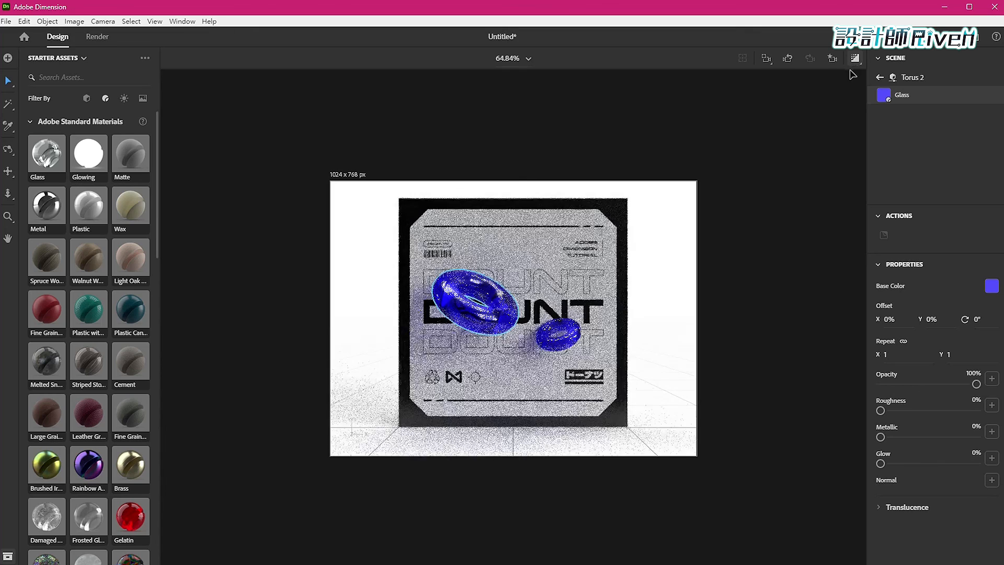